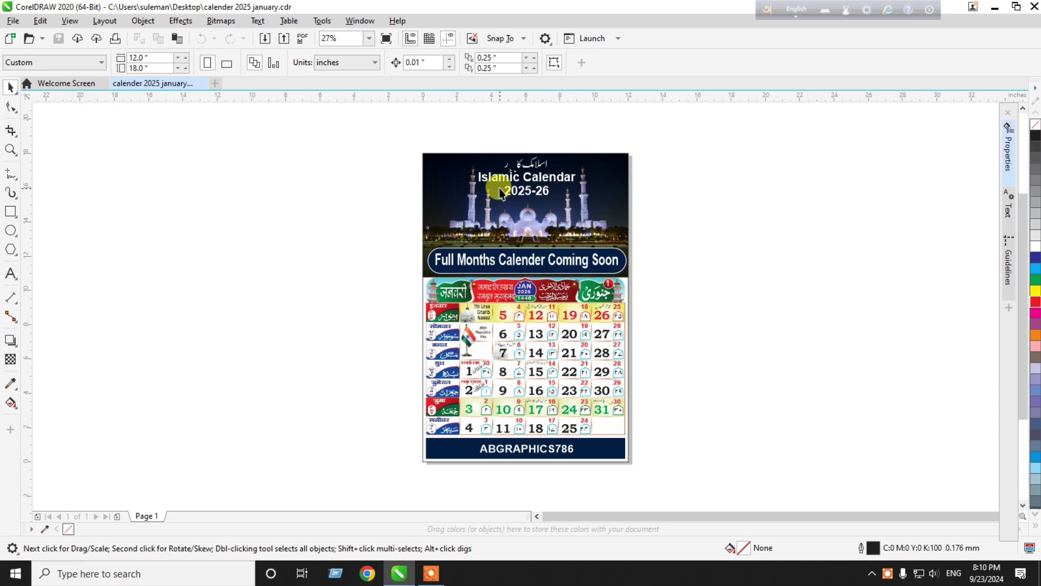
Recolour the "Full Months Calender Coming Soon" banner text yellow
scroll(520, 175, up, 2)
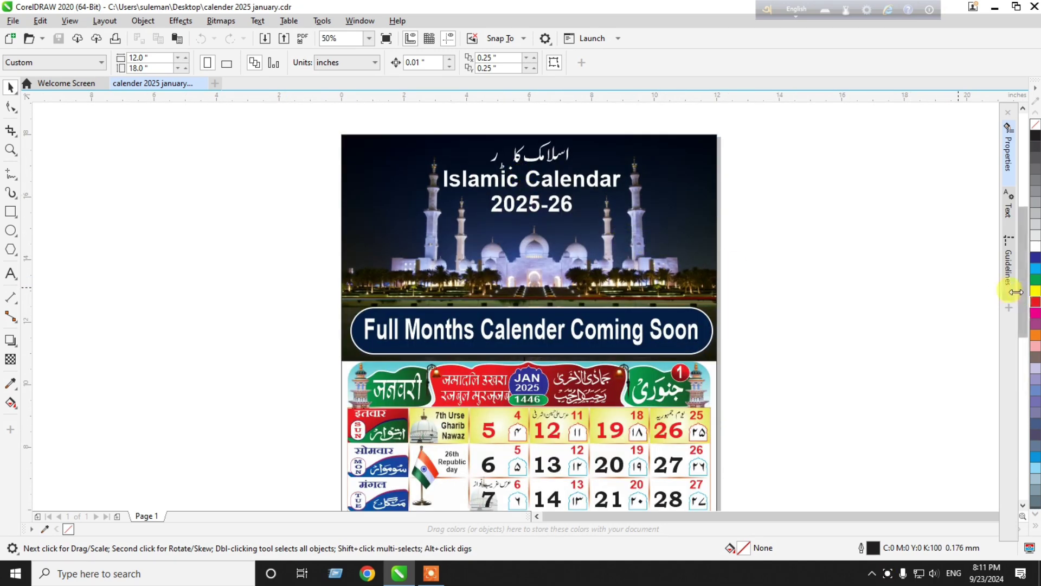
drag(1023, 293, 1023, 308)
click(567, 145)
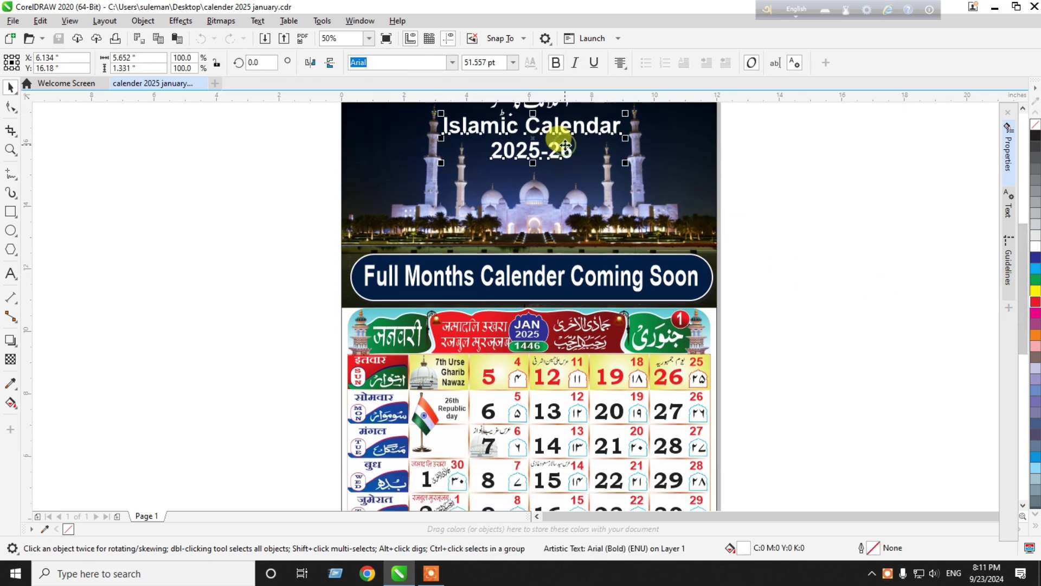
click(622, 278)
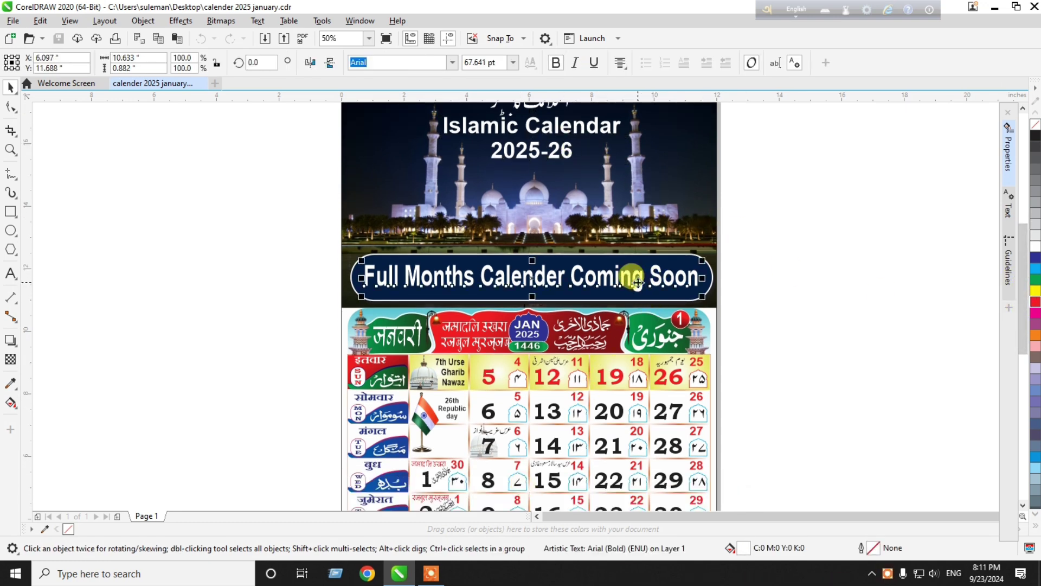
click(1036, 293)
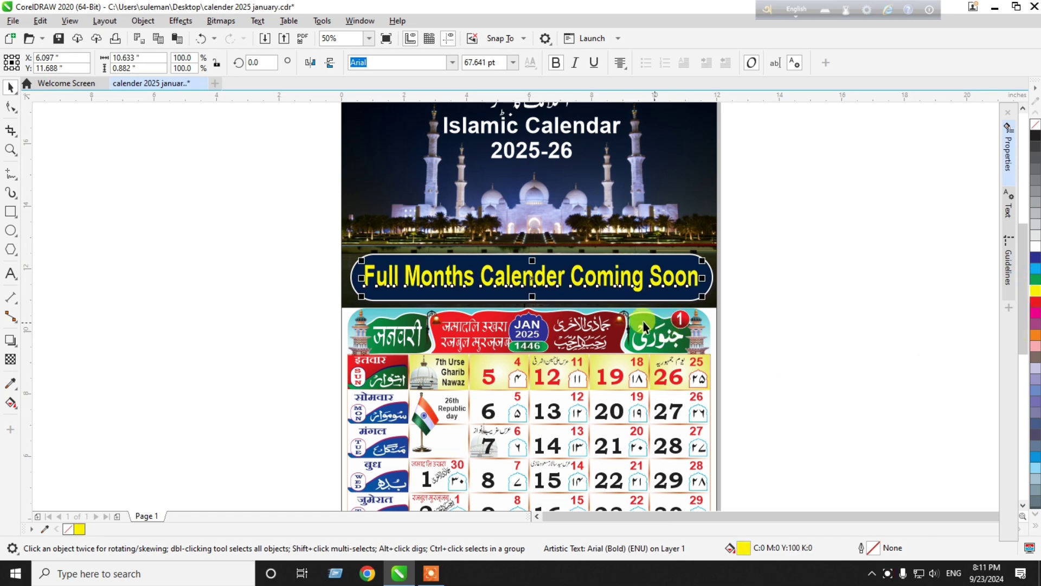
click(759, 290)
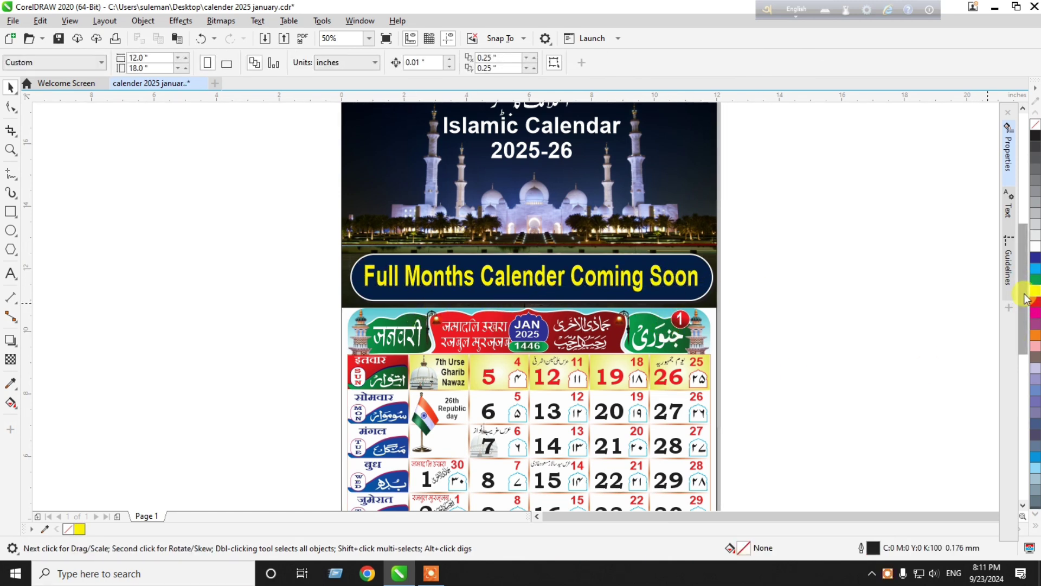
Narrow the second Hindi text line in the red header to about 2.0 inches wide so it clears the 1446 label
drag(1023, 304, 1026, 345)
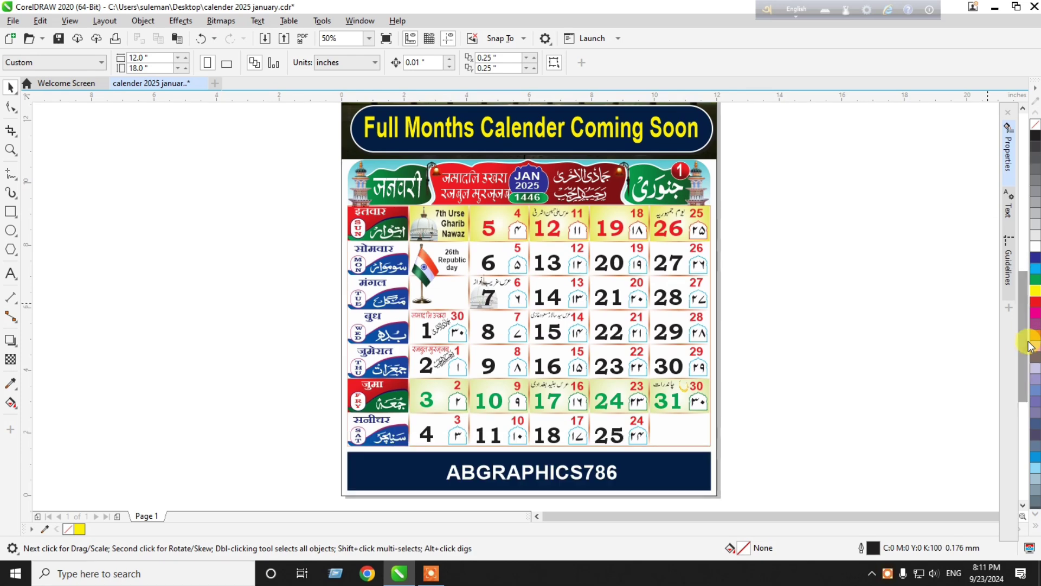
click(669, 193)
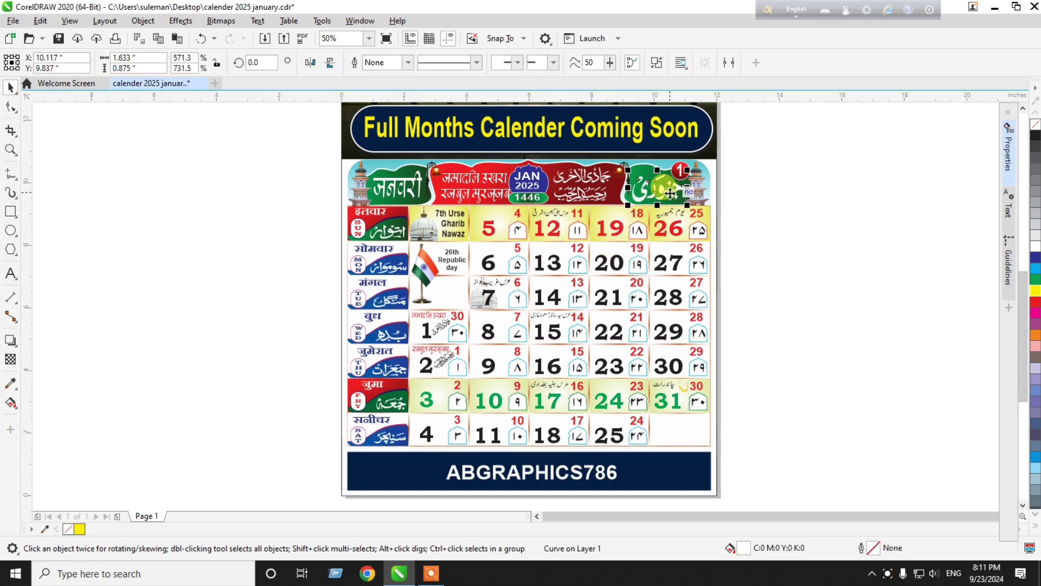
click(598, 197)
click(505, 193)
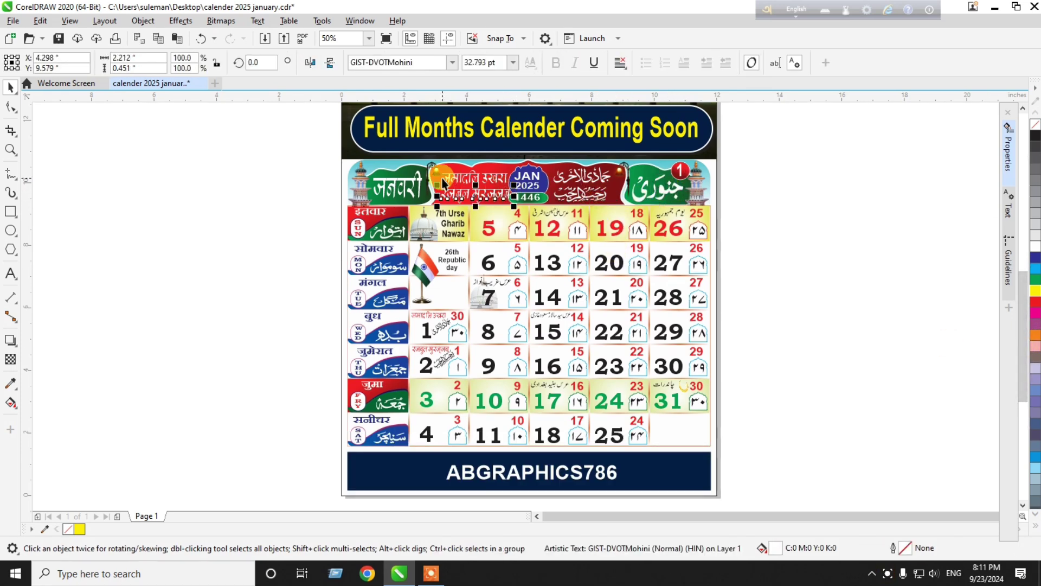
scroll(482, 219, up, 4)
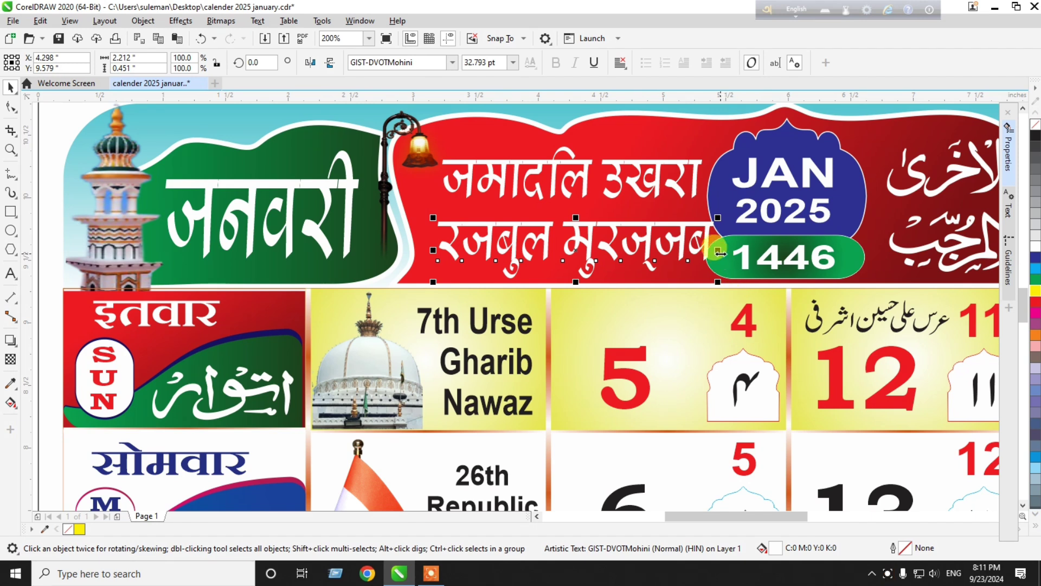
drag(717, 250, 692, 259)
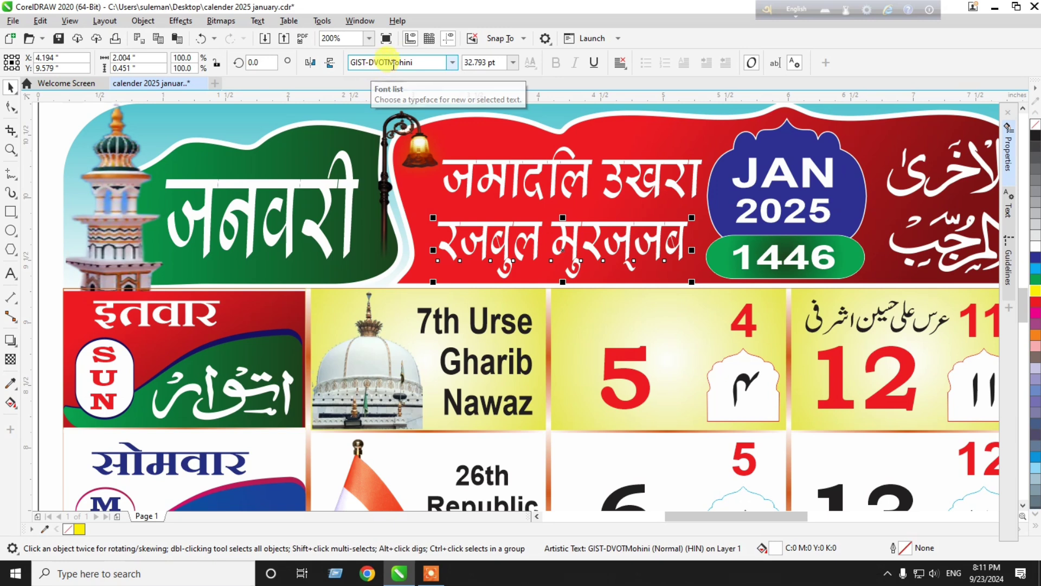
Check the fonts of the Hindi header texts, then ungroup the weekday column and check the Hindi Sunday label's font
click(427, 66)
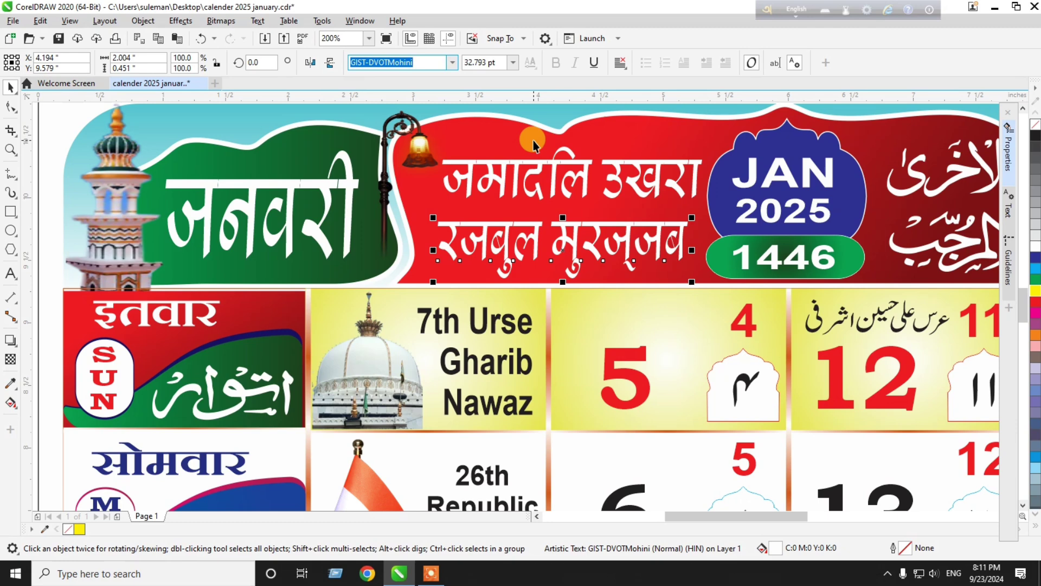
scroll(533, 141, down, 1)
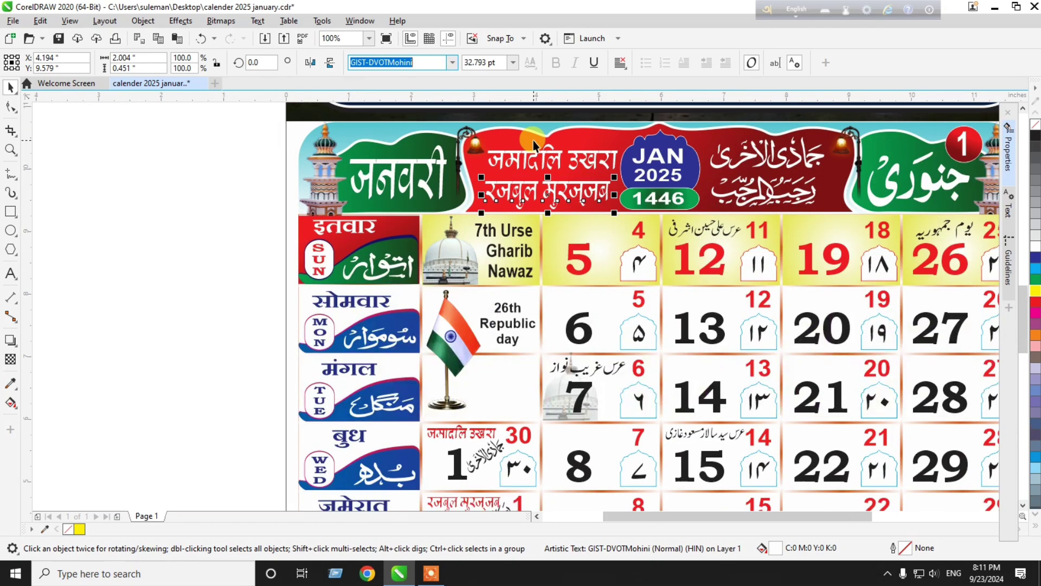
click(395, 164)
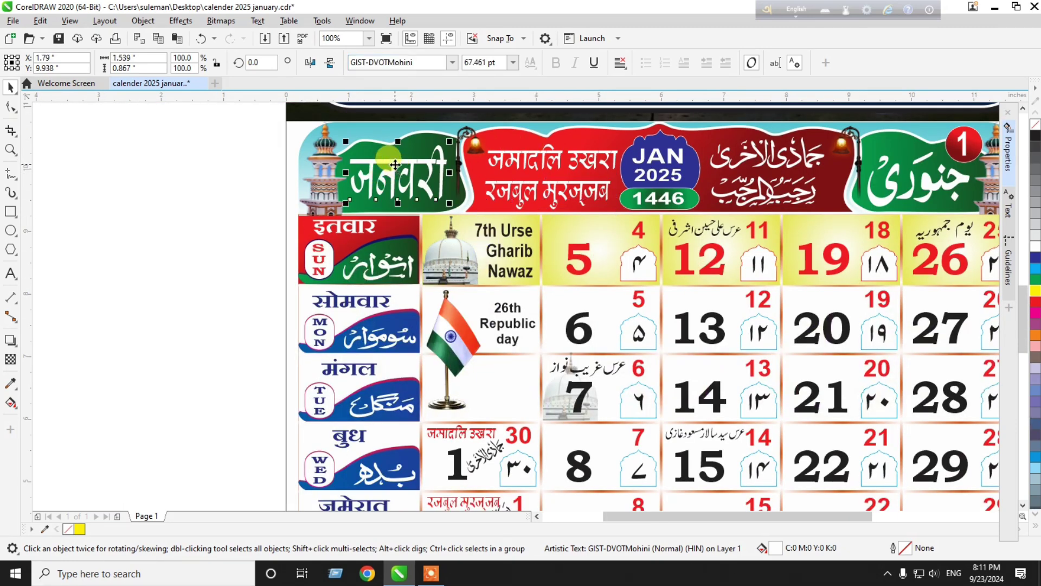
click(361, 225)
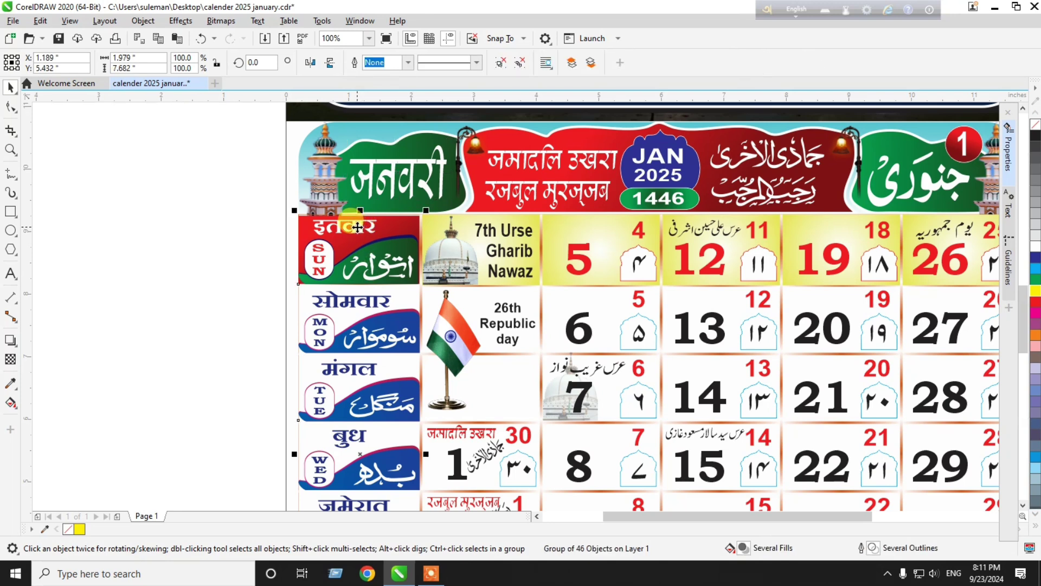
key(ctrl+u)
click(345, 227)
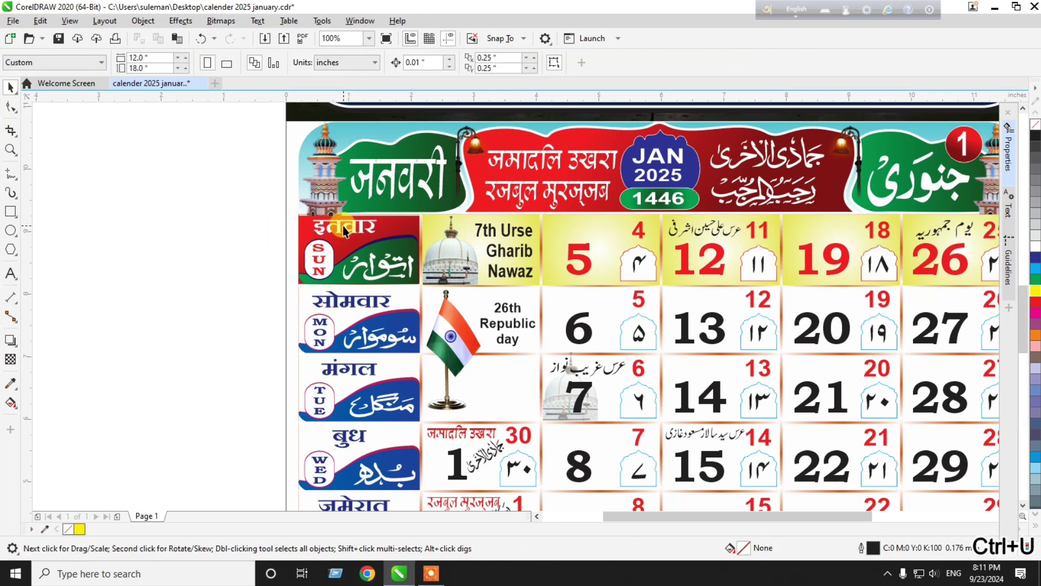
click(397, 62)
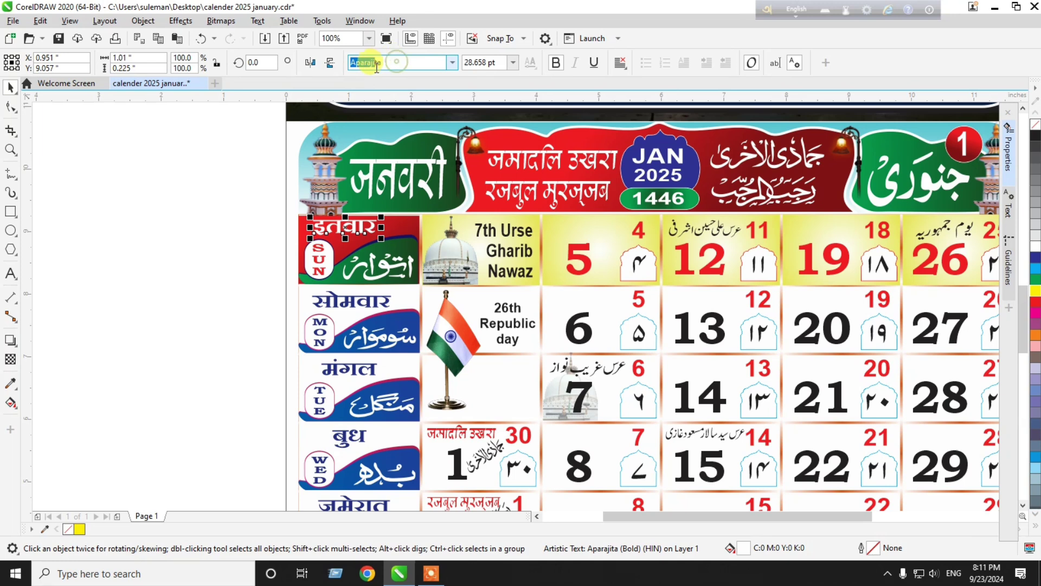
Examine the fonts used for the event notes, the large date numerals, the small red dates and the Urdu dates
click(529, 259)
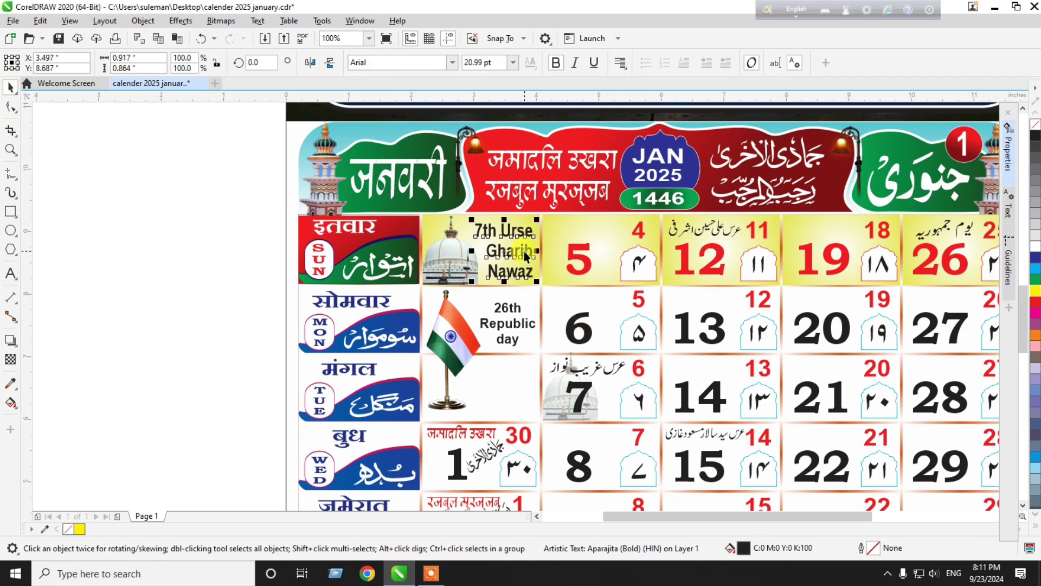
click(623, 369)
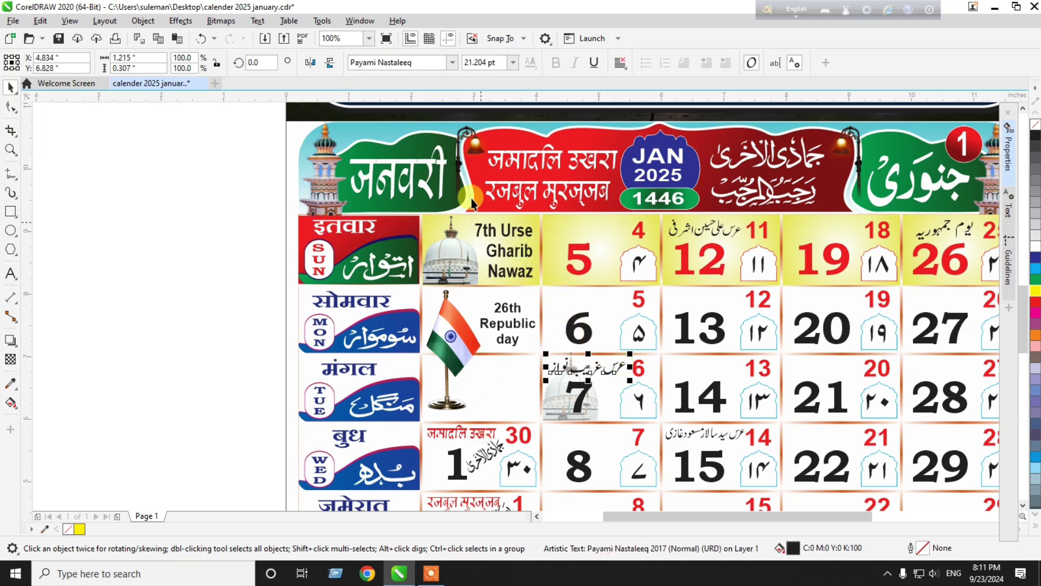
click(429, 63)
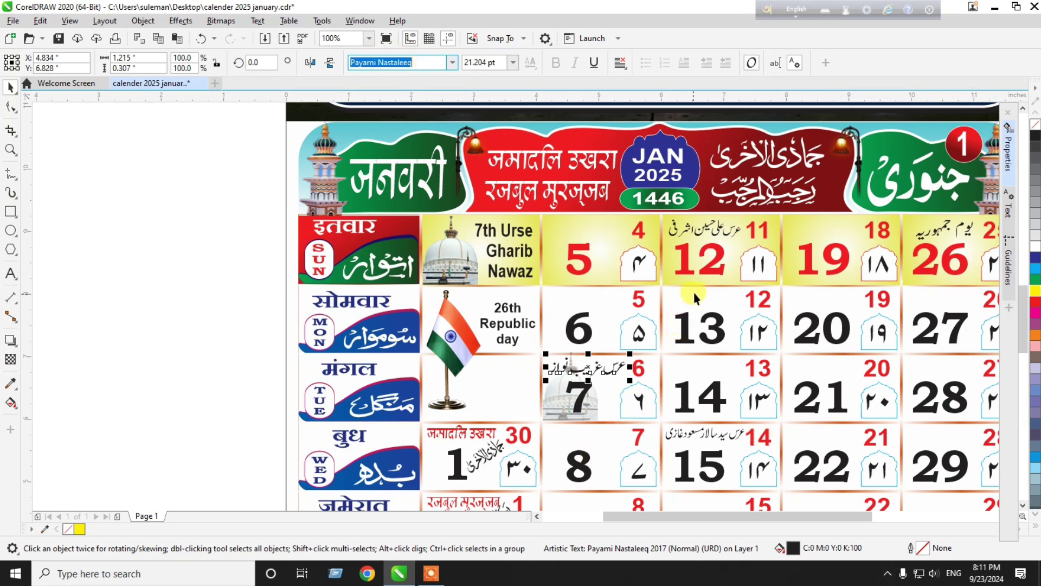
click(704, 276)
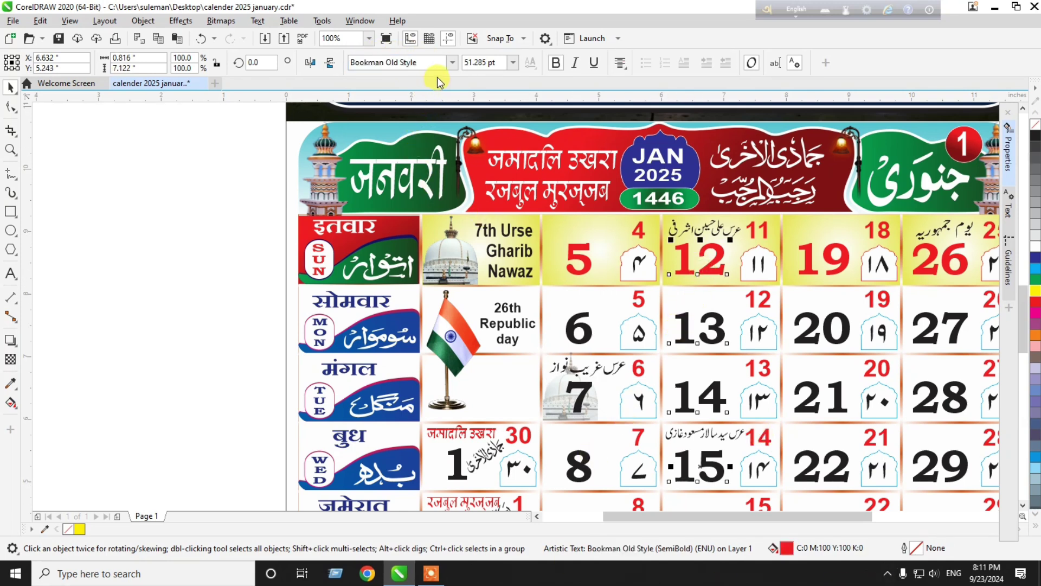
click(427, 64)
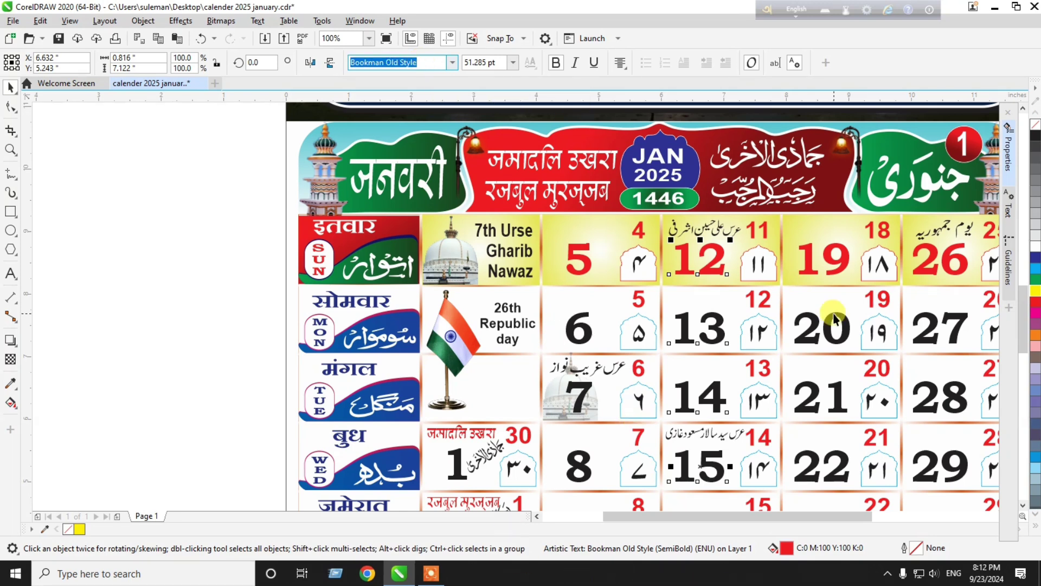
click(765, 230)
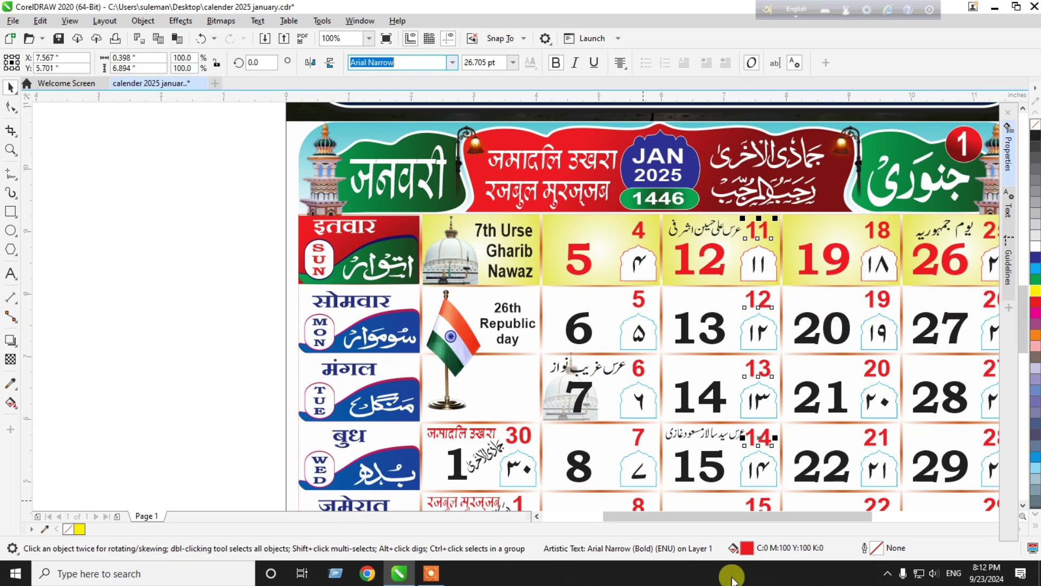
click(883, 269)
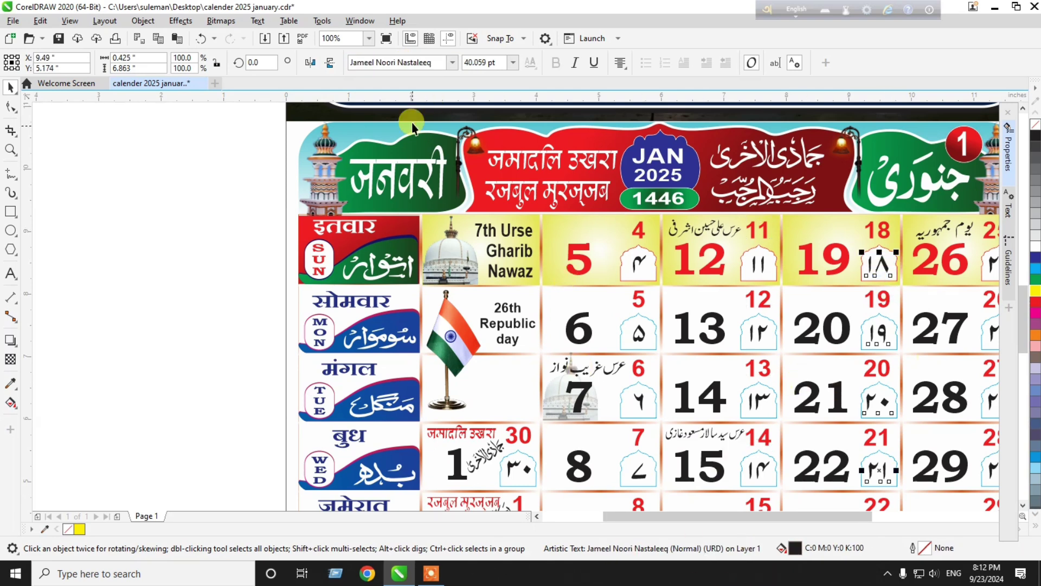
click(437, 63)
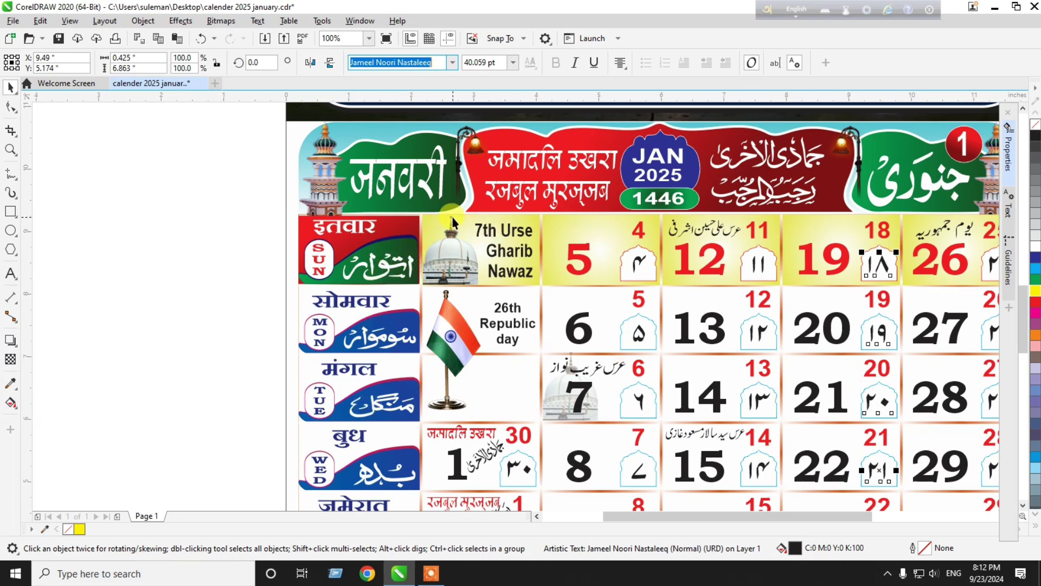
scroll(455, 219, down, 3)
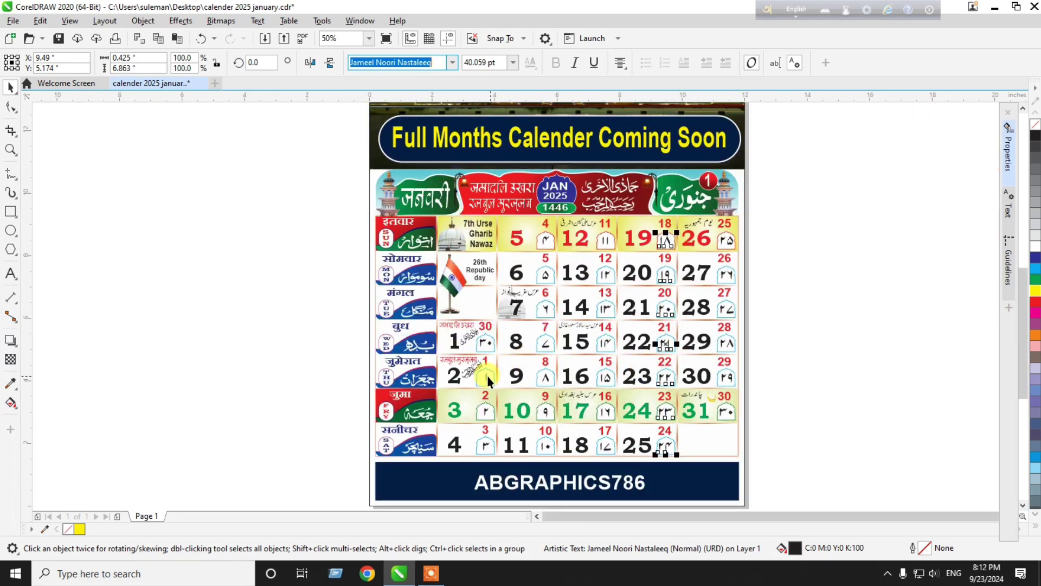
click(302, 346)
click(488, 234)
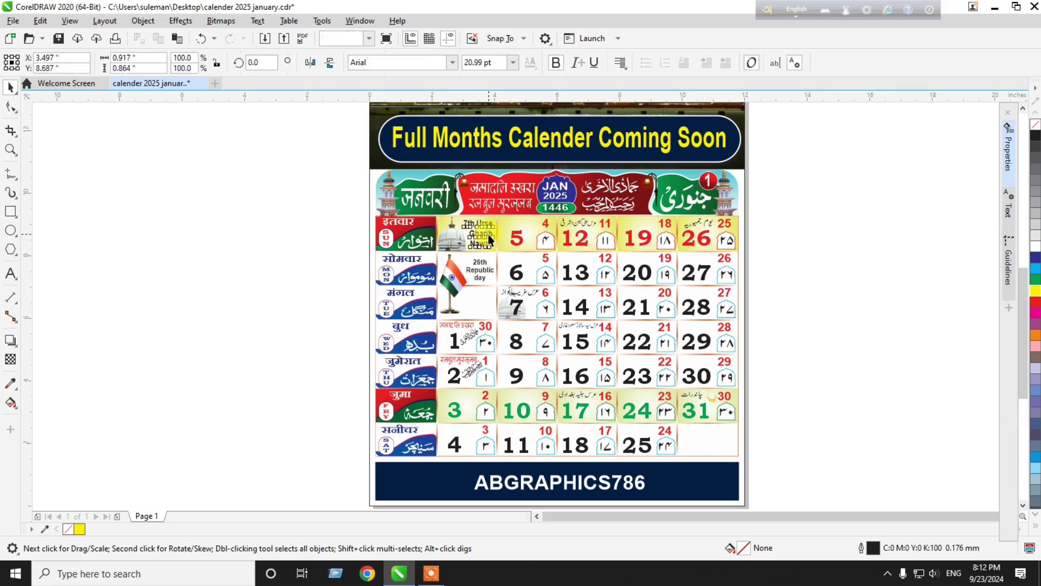
click(800, 411)
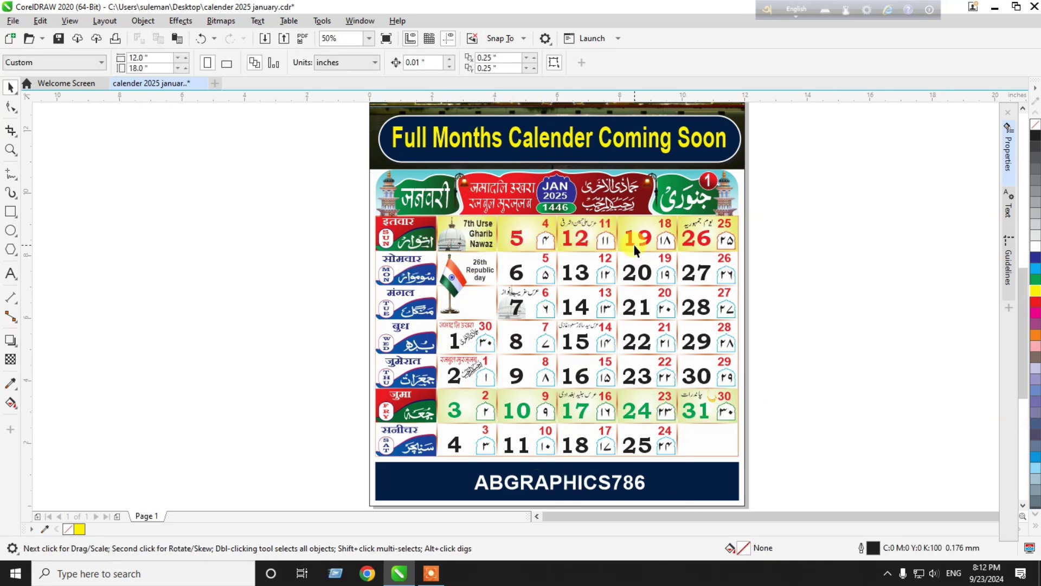
Redirect the red header banner's fountain fill to run vertically, from dark red at the upper edge to bright red at the lower edge
scroll(509, 215, up, 3)
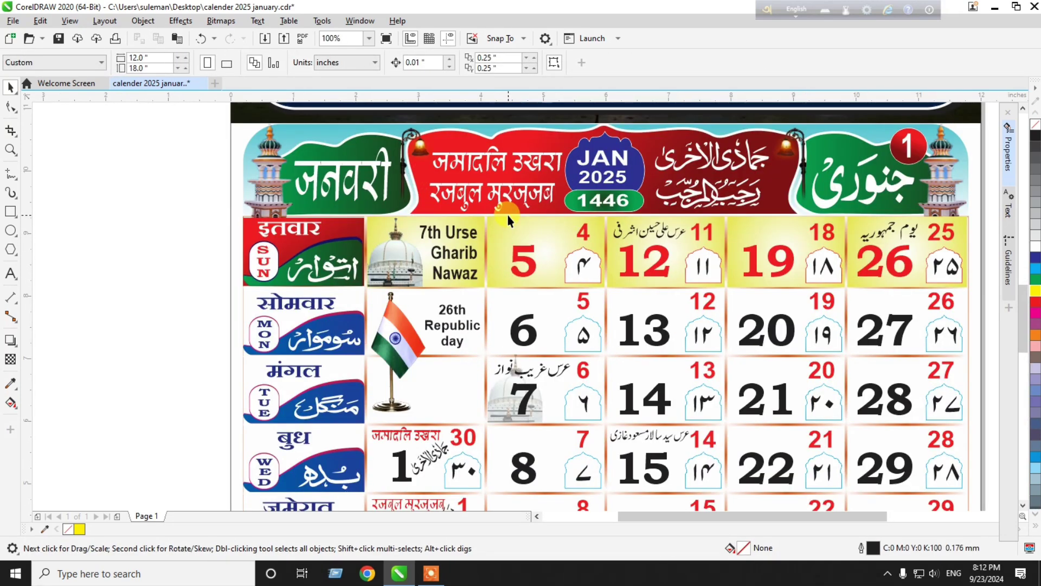
click(769, 202)
click(558, 141)
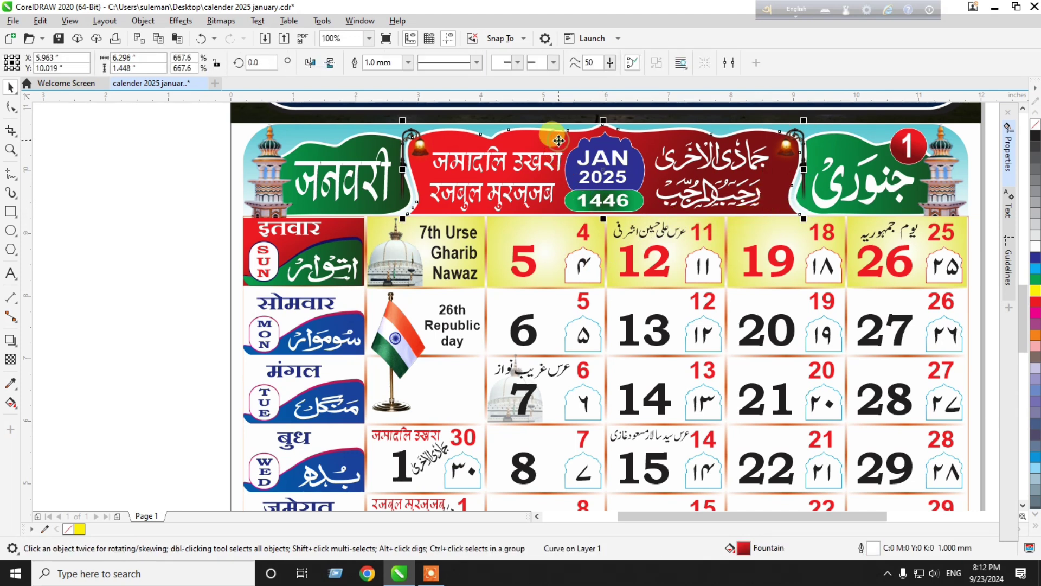
click(1008, 153)
drag(841, 217, 837, 214)
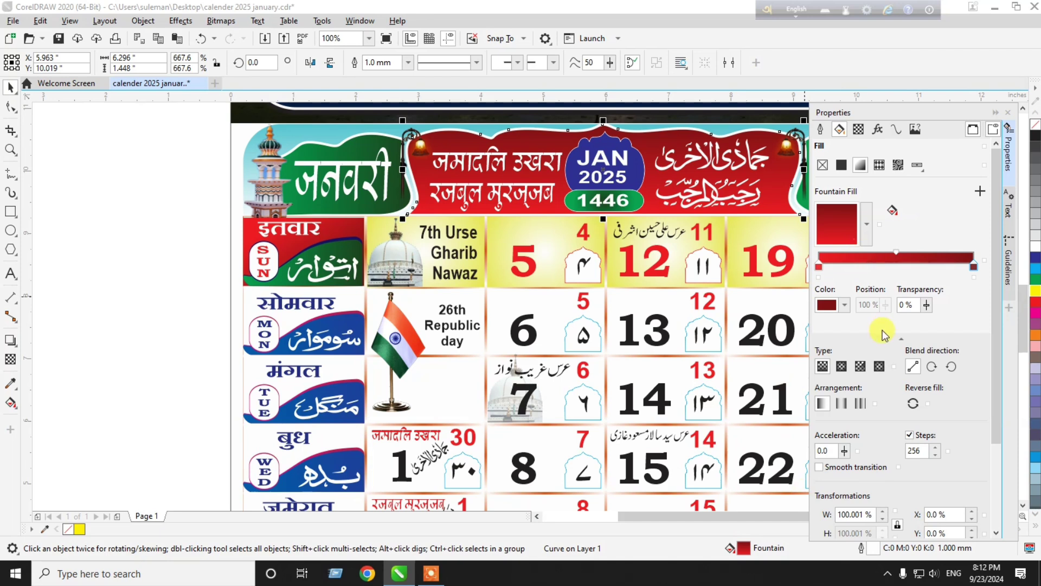
Set the outline width of the blue JAN 2025 badge to 1.0 mm
click(638, 164)
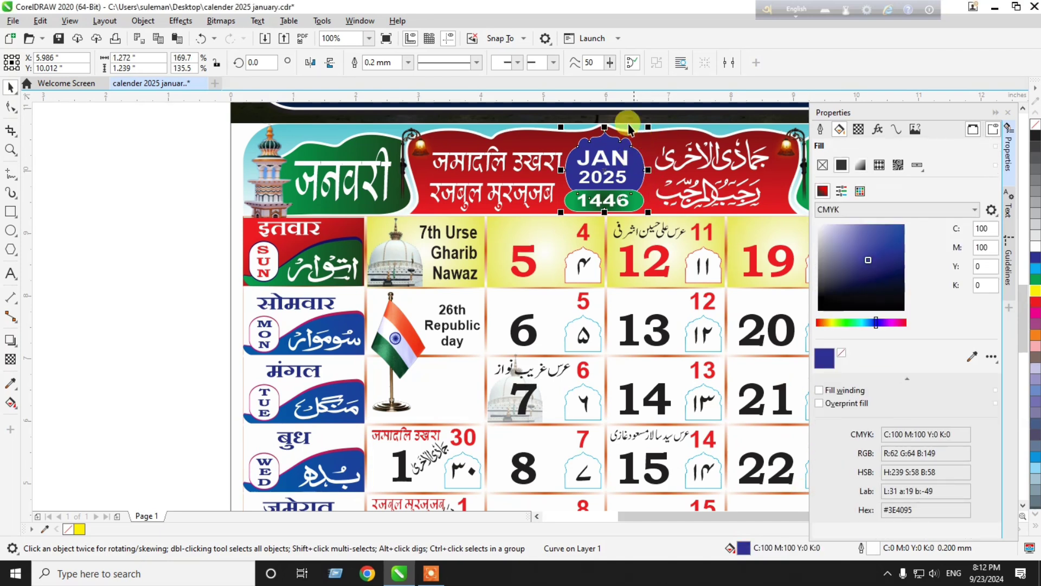
click(407, 64)
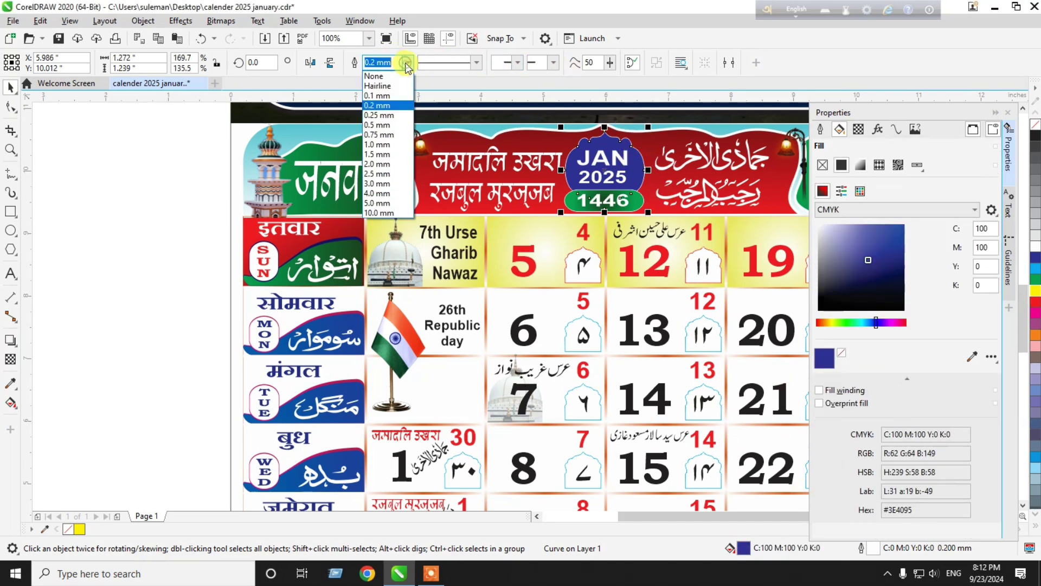
click(378, 154)
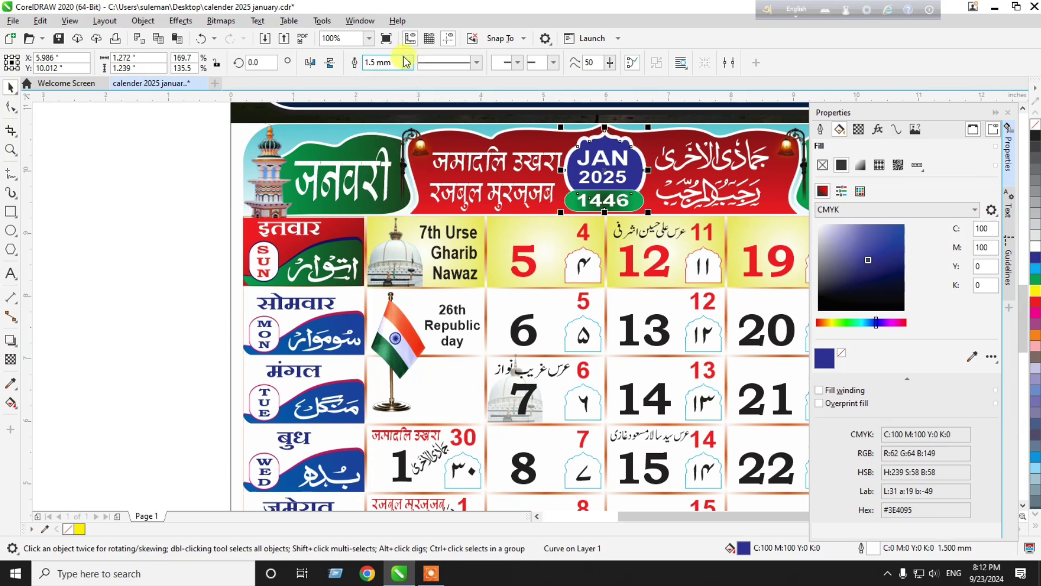
click(410, 63)
click(378, 145)
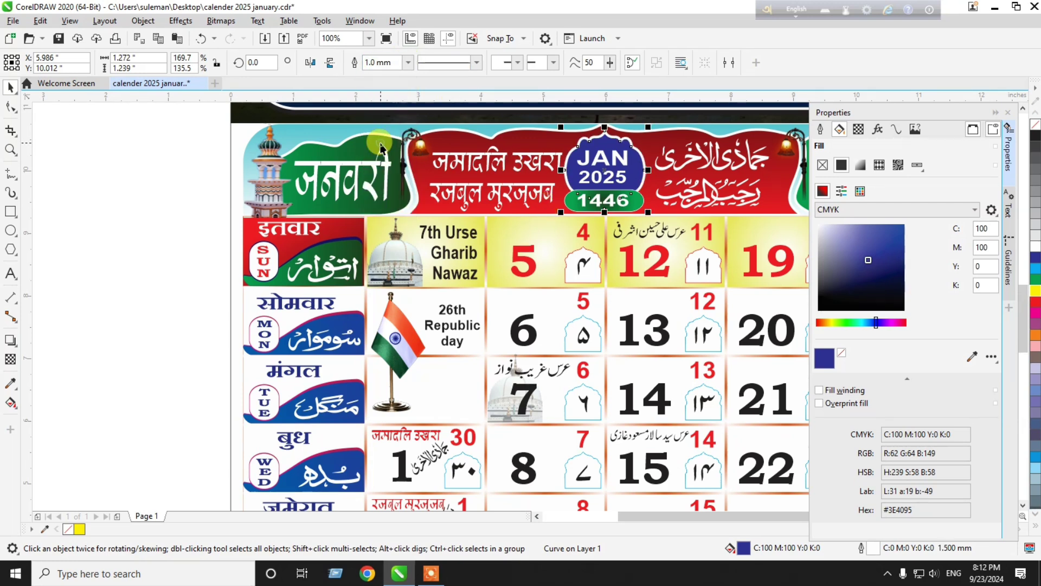
Set the outline width of the green 1446 badge to 0.75 mm, after trying 1.0 mm and 0.5 mm, and collapse the properties
click(571, 198)
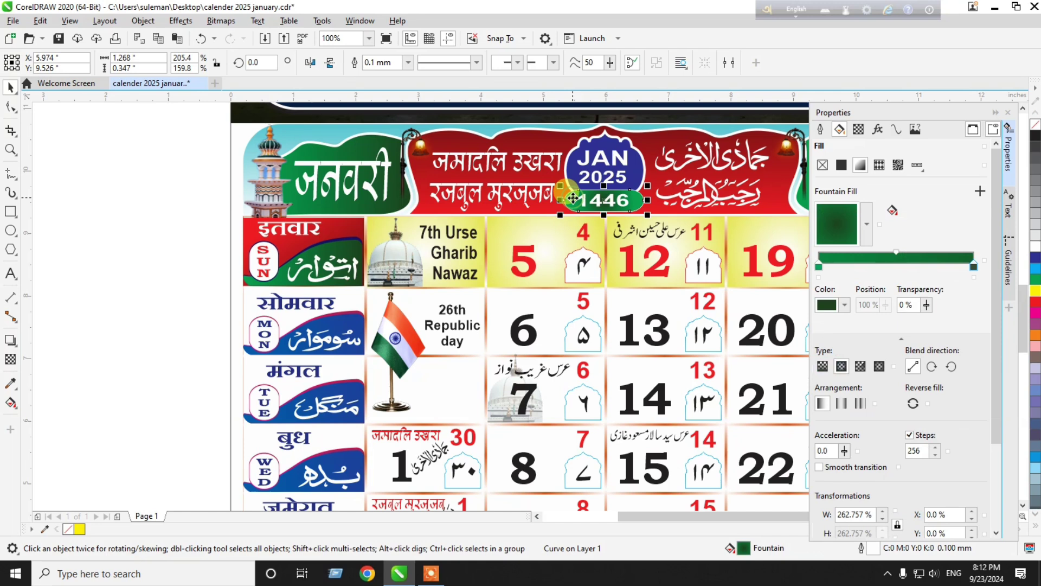
click(408, 62)
click(378, 146)
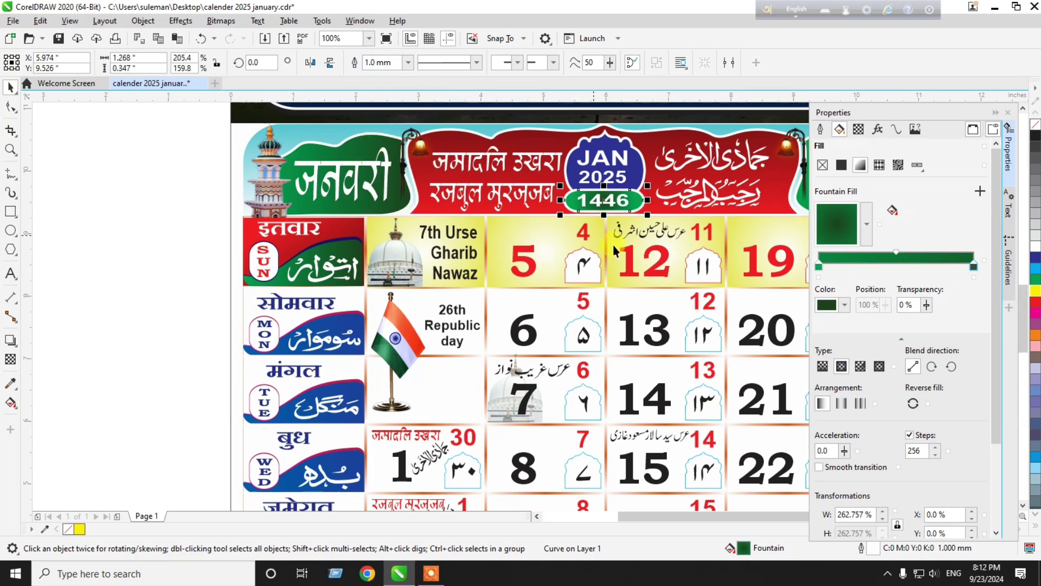
click(407, 62)
click(379, 125)
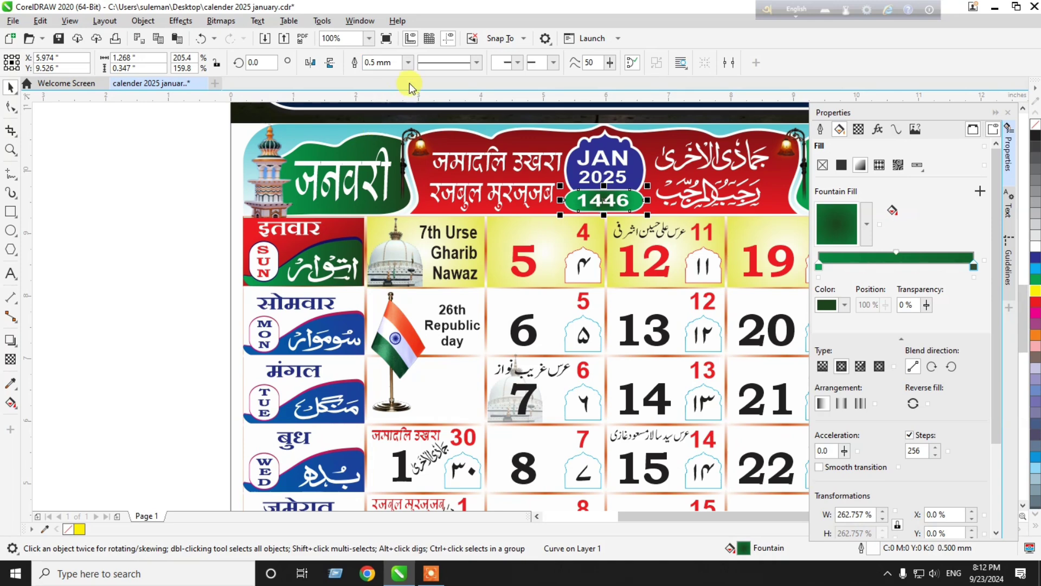
click(408, 62)
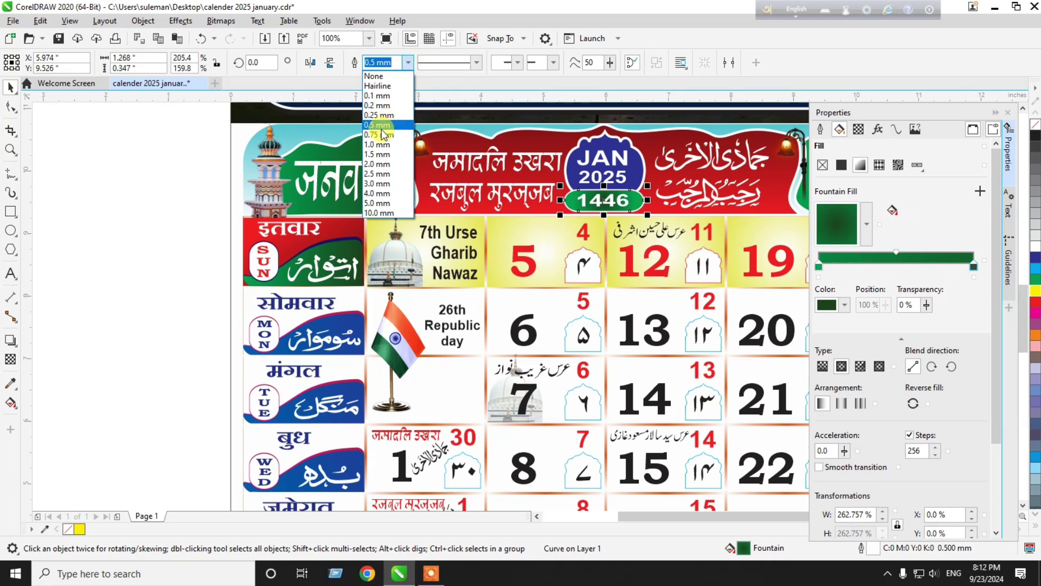
click(383, 134)
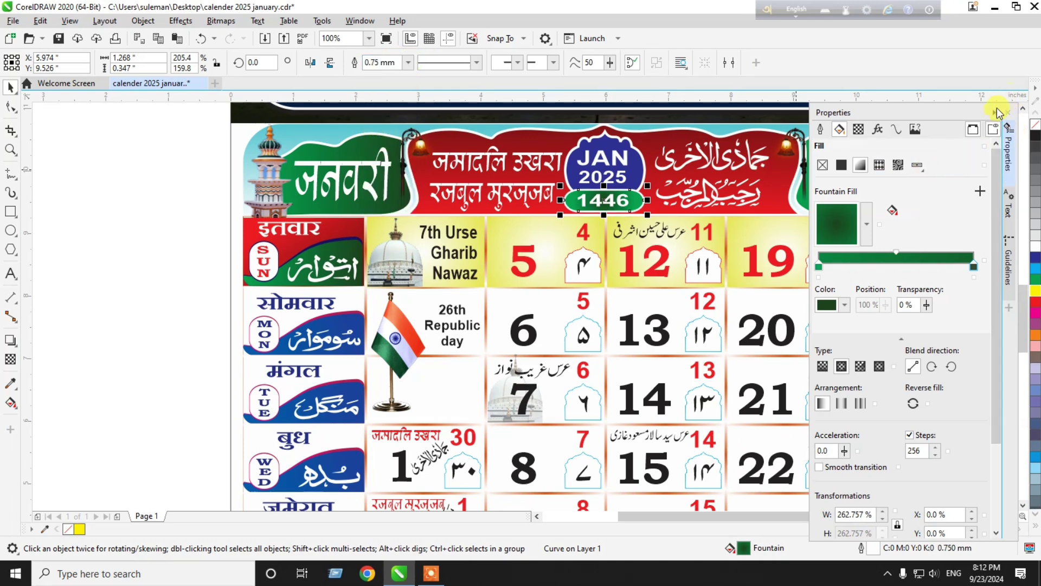
click(997, 112)
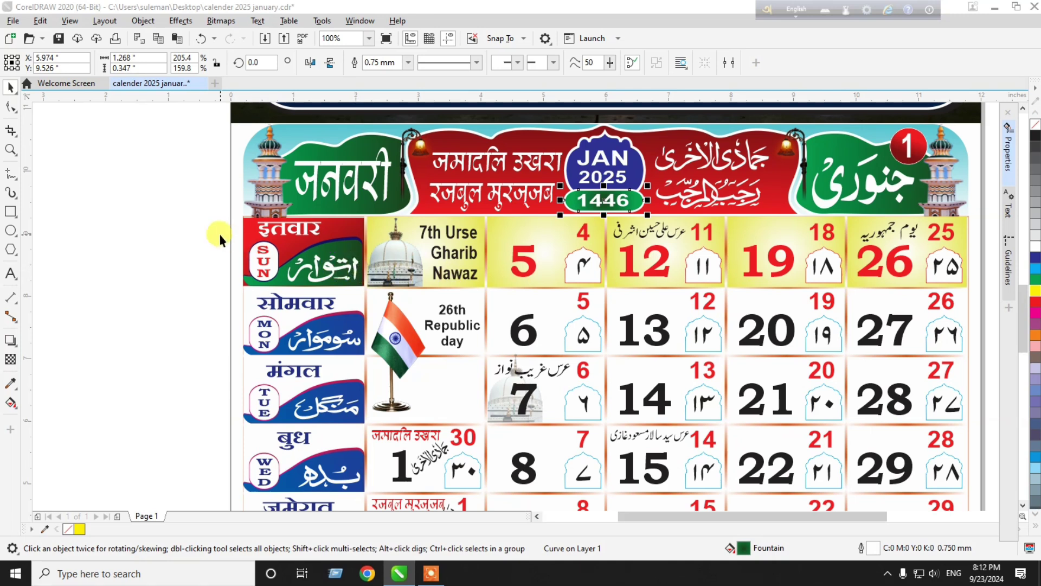
click(184, 234)
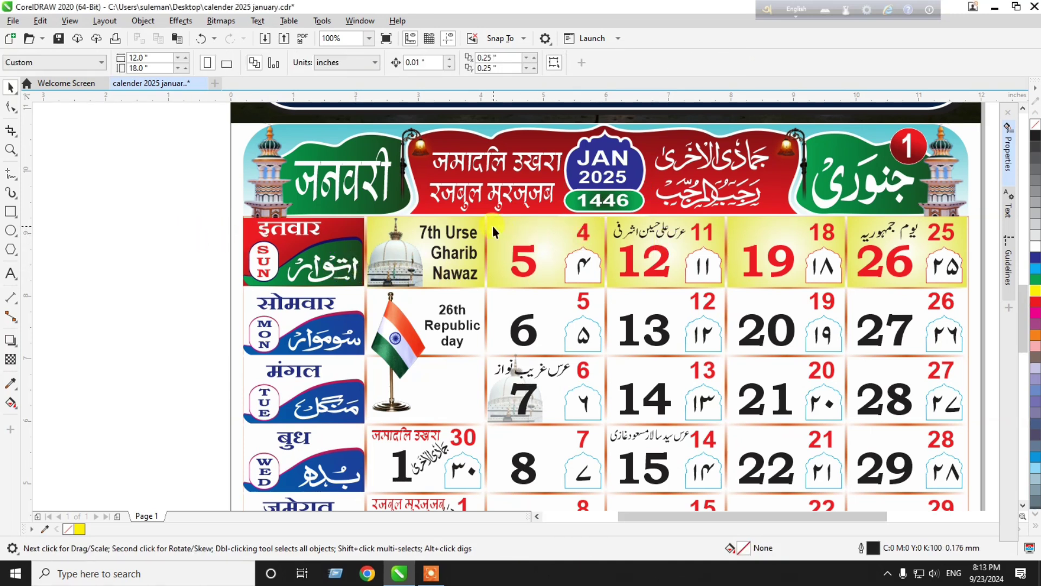
Examine the yellow Sunday cell backgrounds of 5 and 26 and the orange grid lines of the date table
click(528, 226)
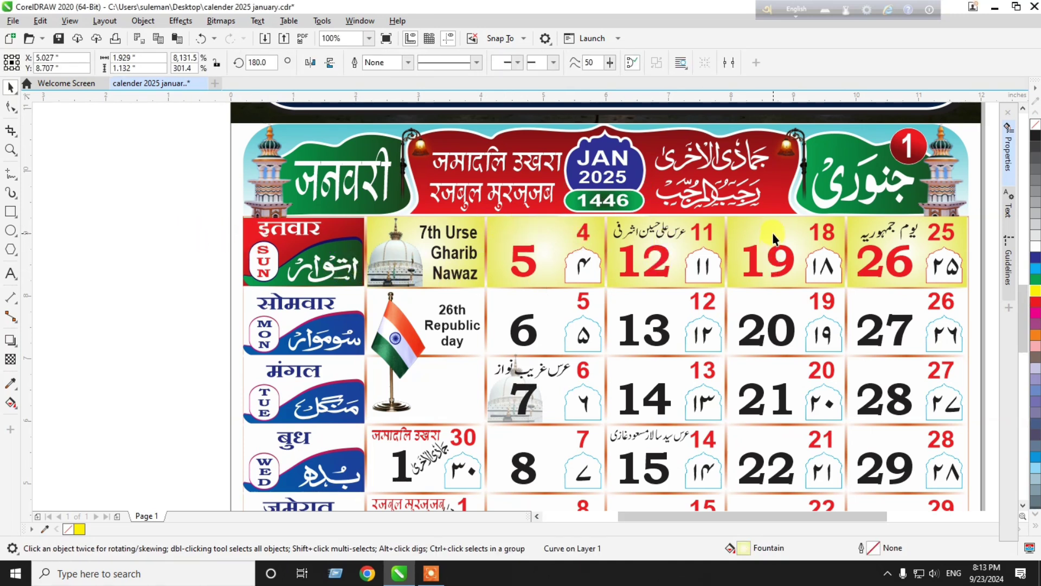
click(965, 242)
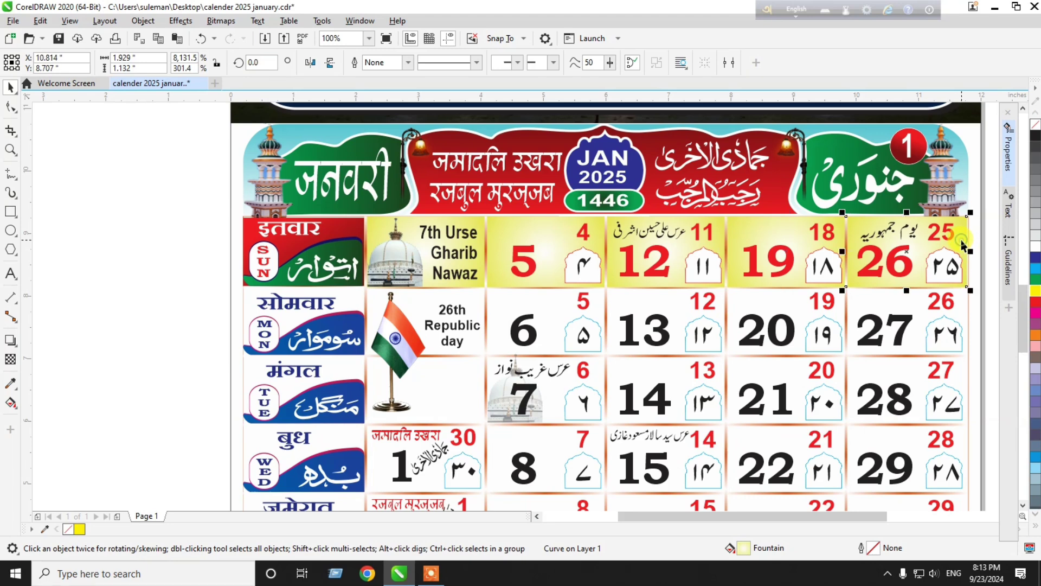
click(765, 437)
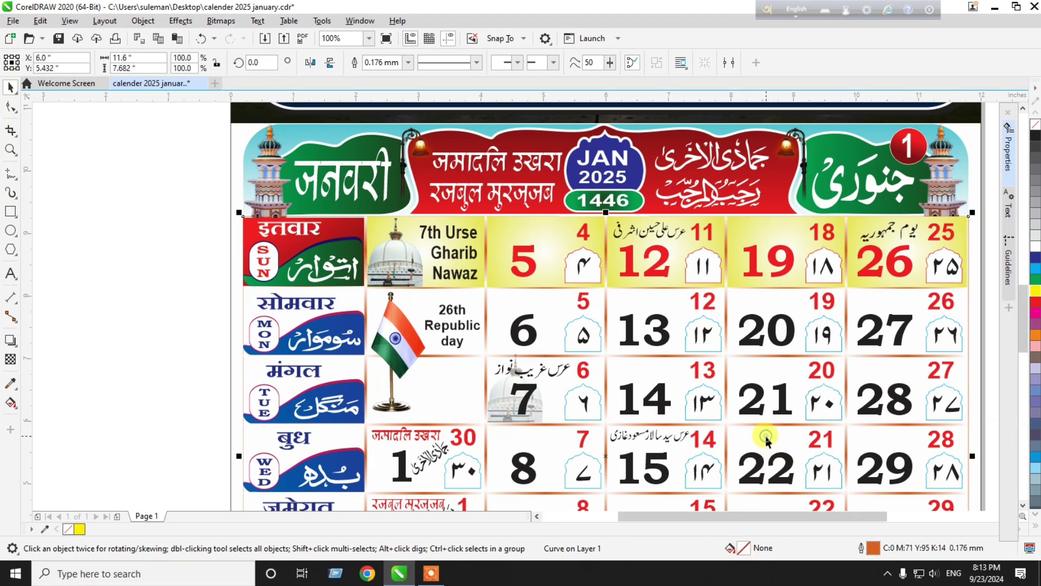
Rotate the crescent moon in the 31 January cell to about 126.4° and resize it to about 0.42 × 0.46 in
scroll(1022, 299, down, 3)
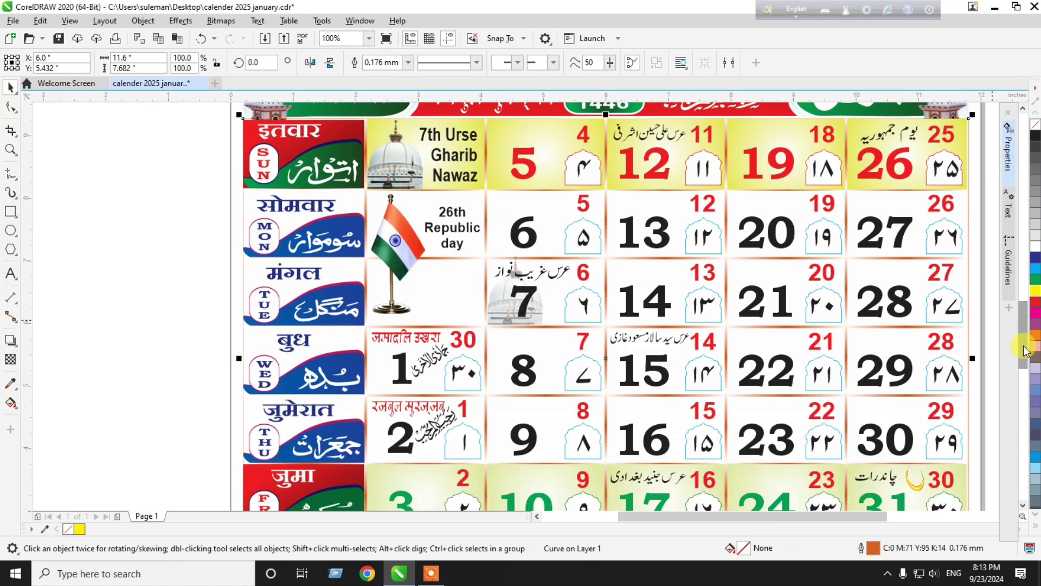
scroll(1022, 355, down, 3)
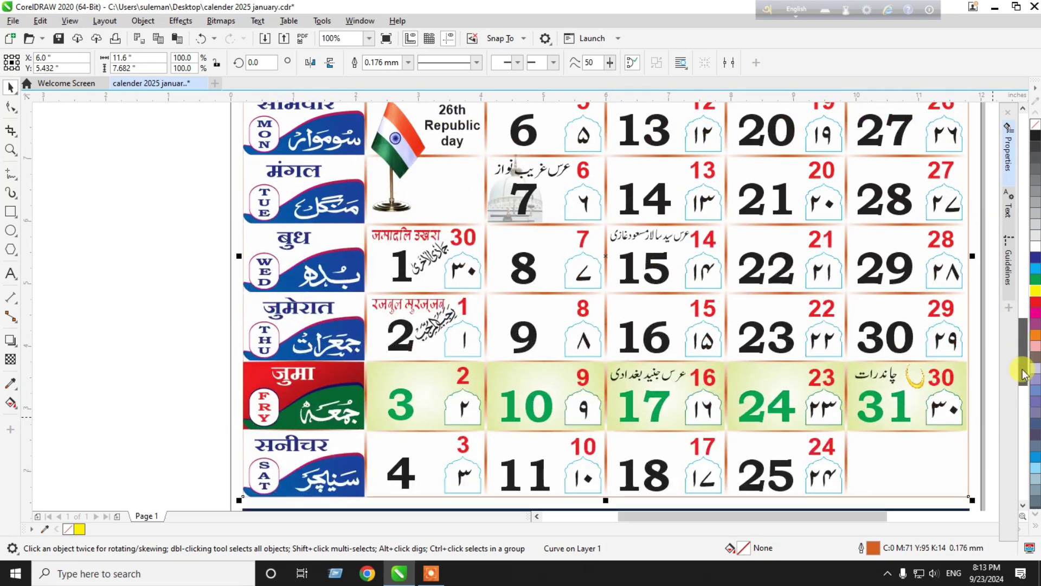
click(917, 385)
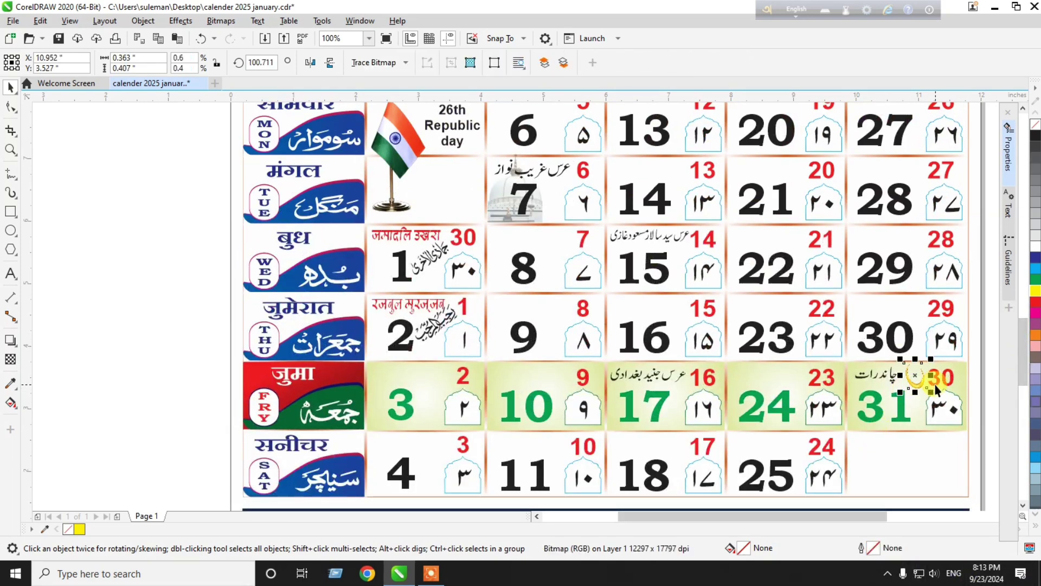
scroll(916, 385, up, 1)
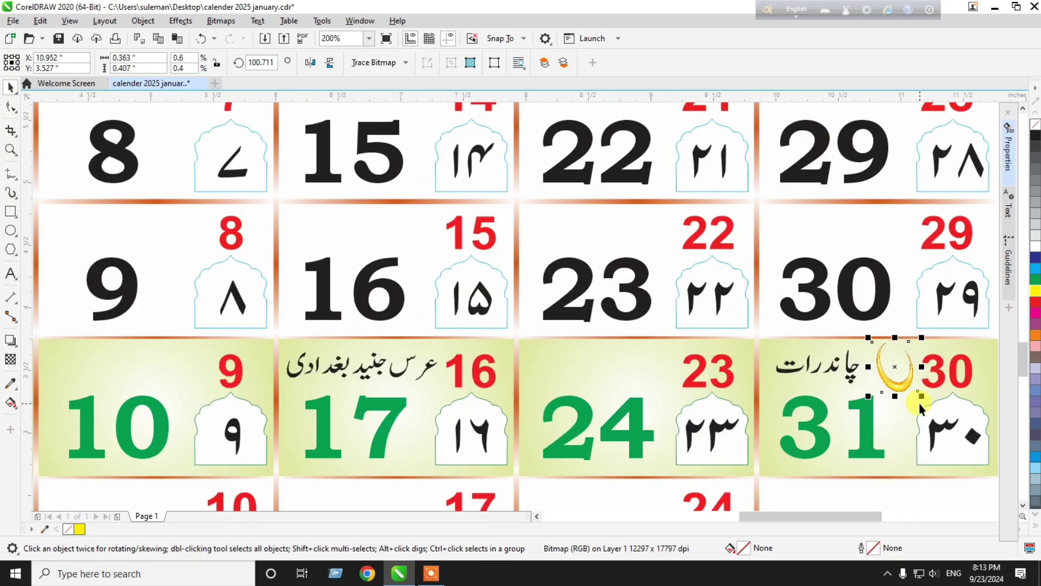
click(899, 390)
scroll(898, 391, up, 1)
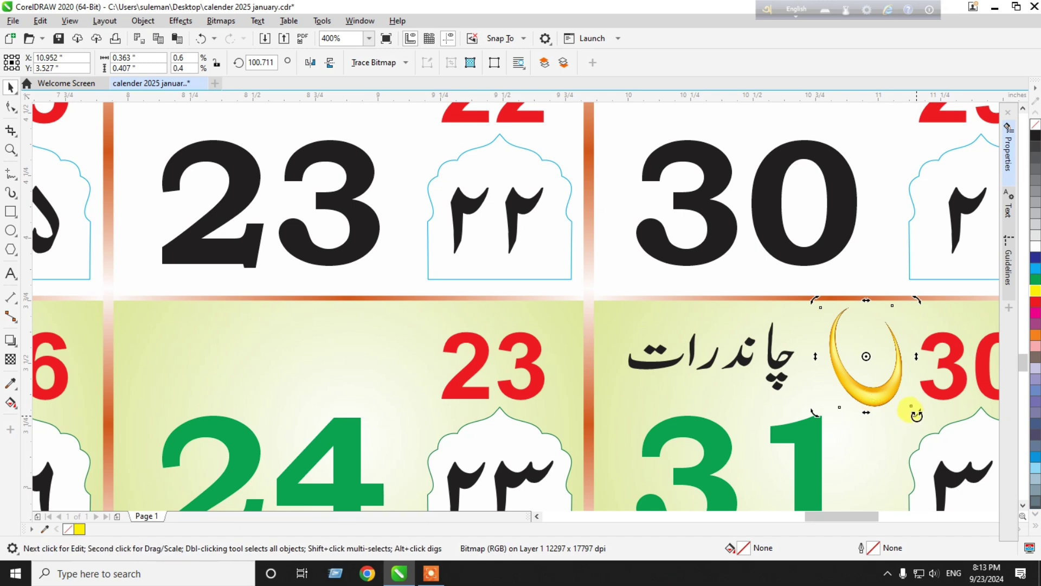
drag(917, 412, 929, 375)
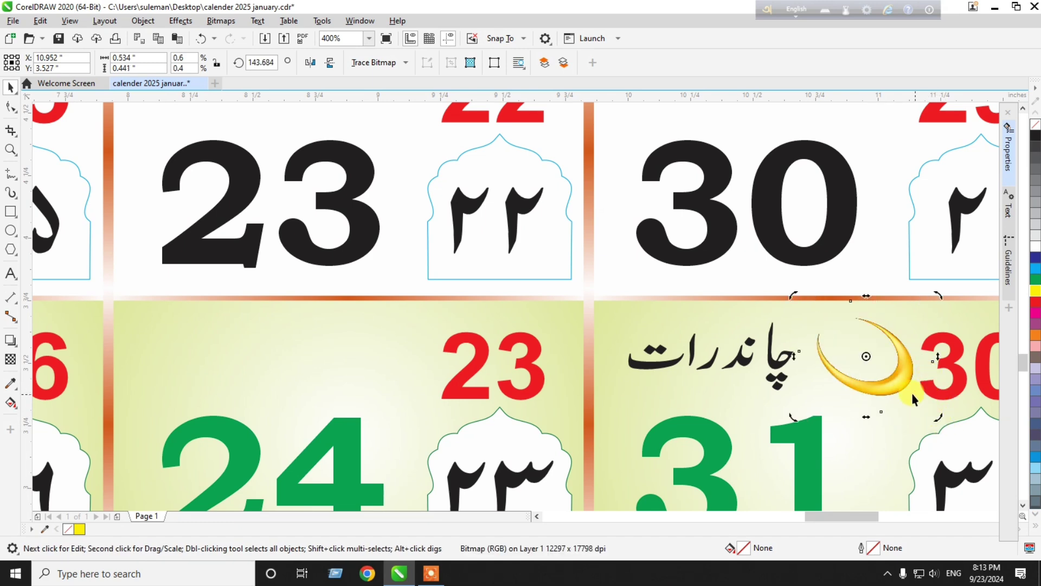
click(905, 383)
drag(938, 416, 911, 395)
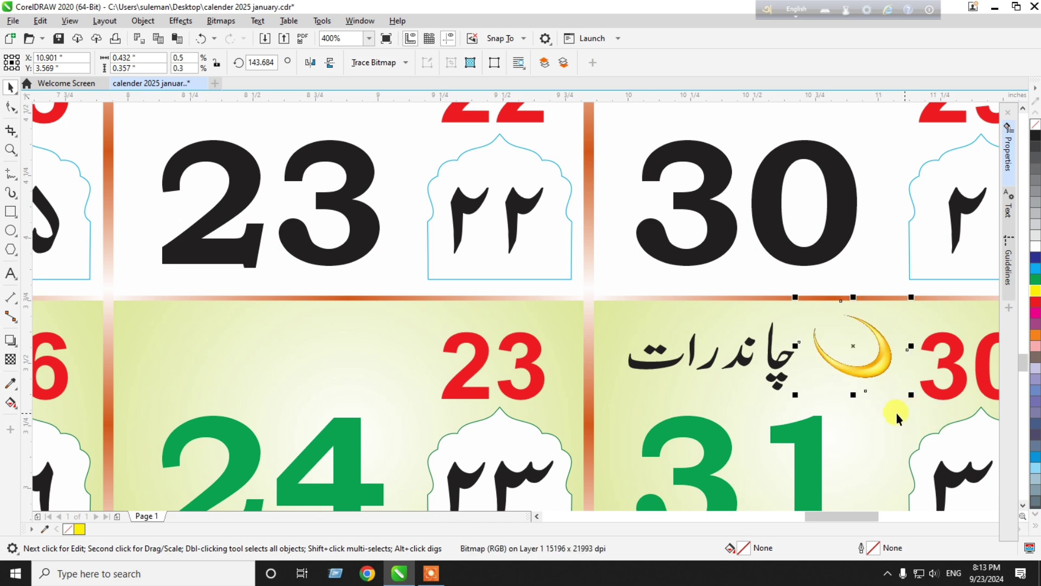
click(860, 369)
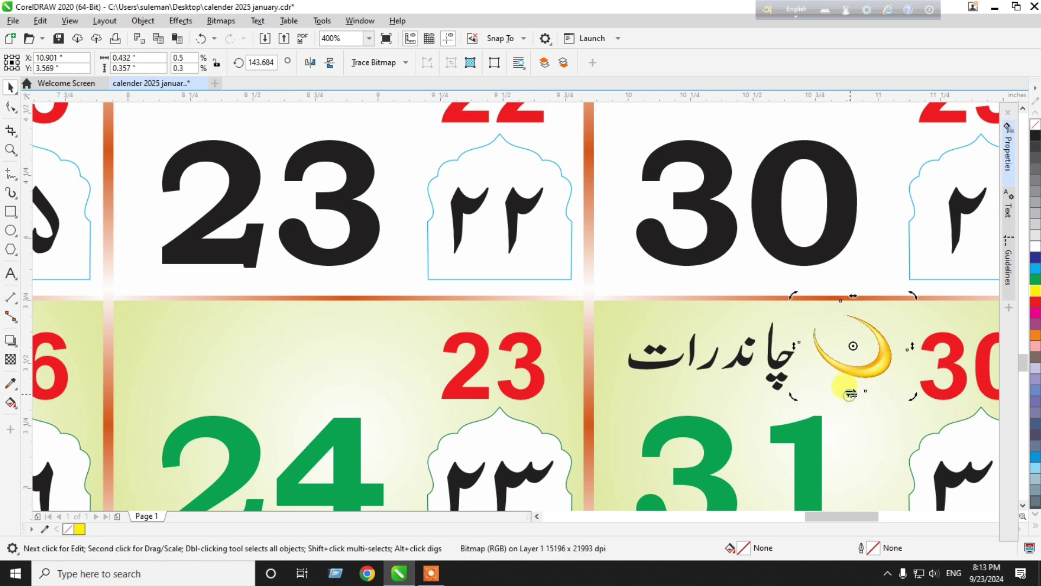
drag(857, 395, 859, 430)
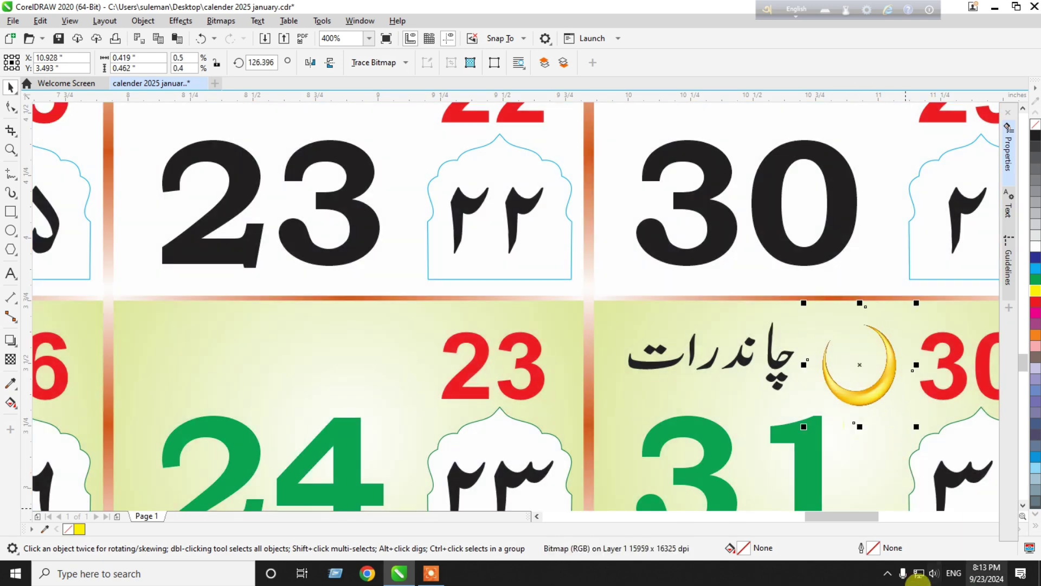
Enlarge the crescent moon to about 0.50 in tall, shift it slightly upward and widen it towards the Urdu text چاندرات
scroll(868, 404, up, 3)
scroll(868, 404, up, 2)
scroll(770, 347, down, 2)
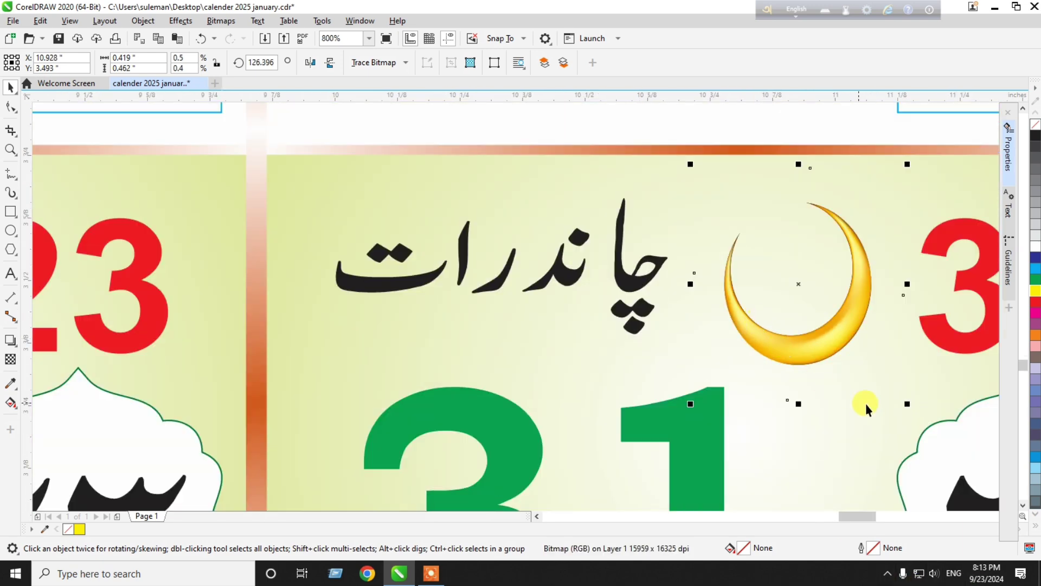
drag(906, 404, 929, 414)
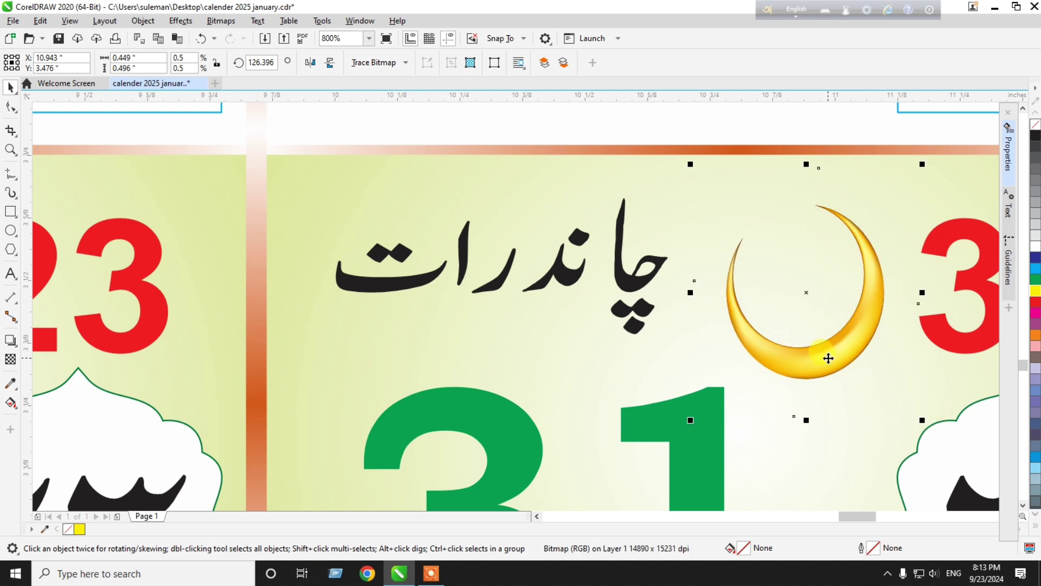
drag(829, 358, 820, 382)
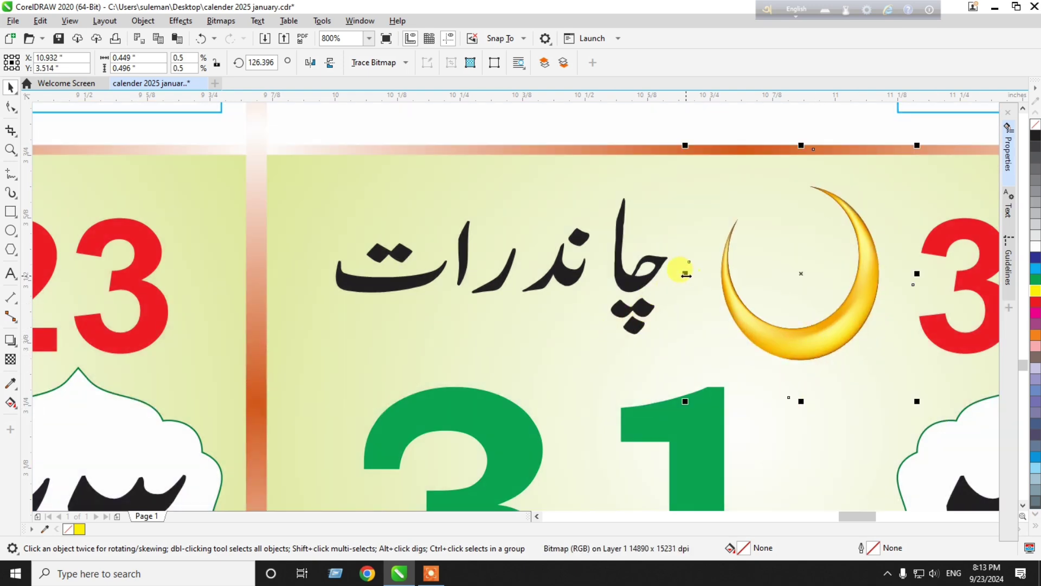
drag(686, 275, 645, 277)
click(642, 274)
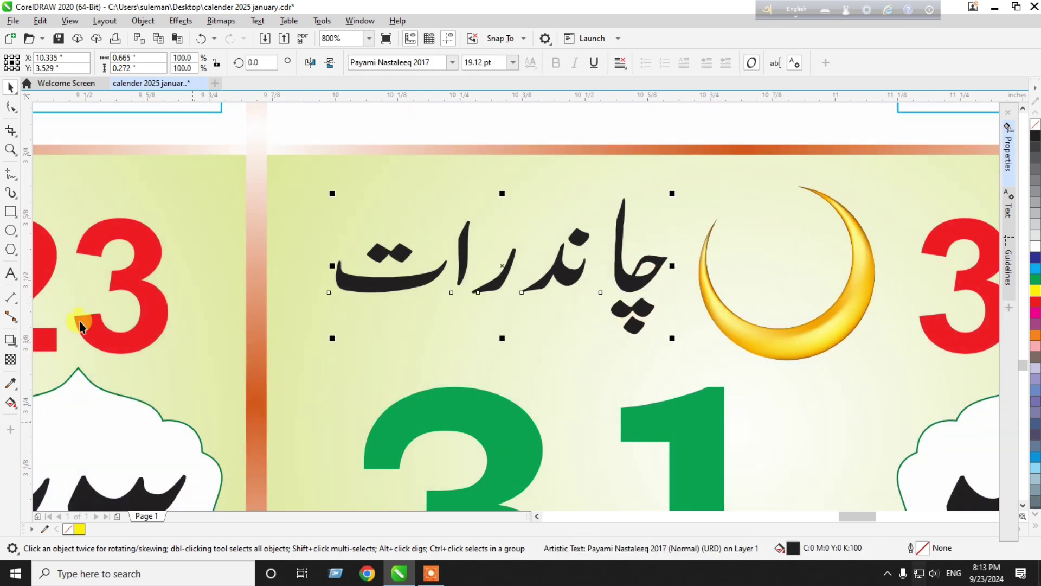
scroll(601, 222, down, 3)
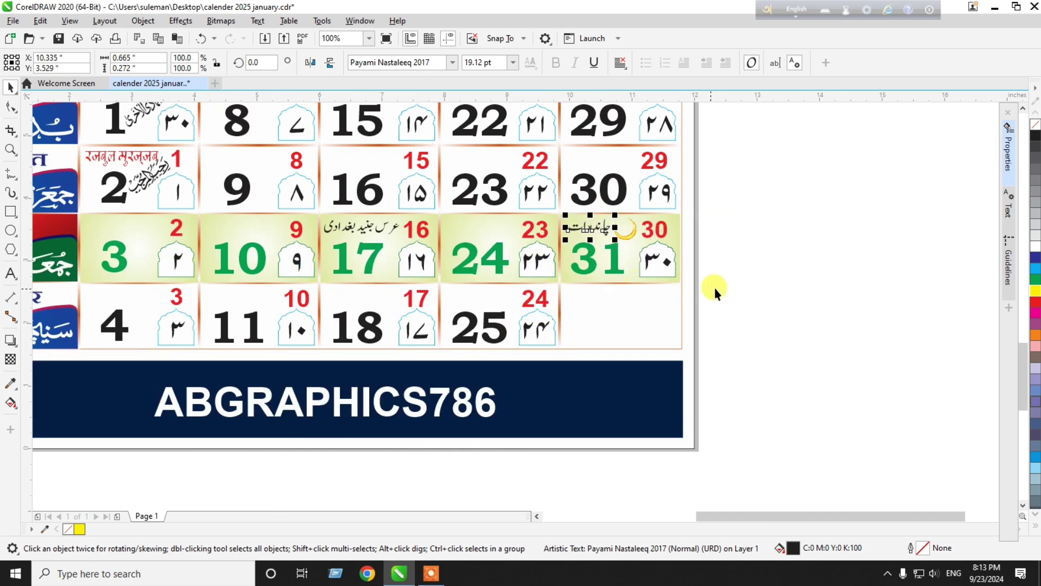
click(809, 285)
scroll(725, 389, down, 2)
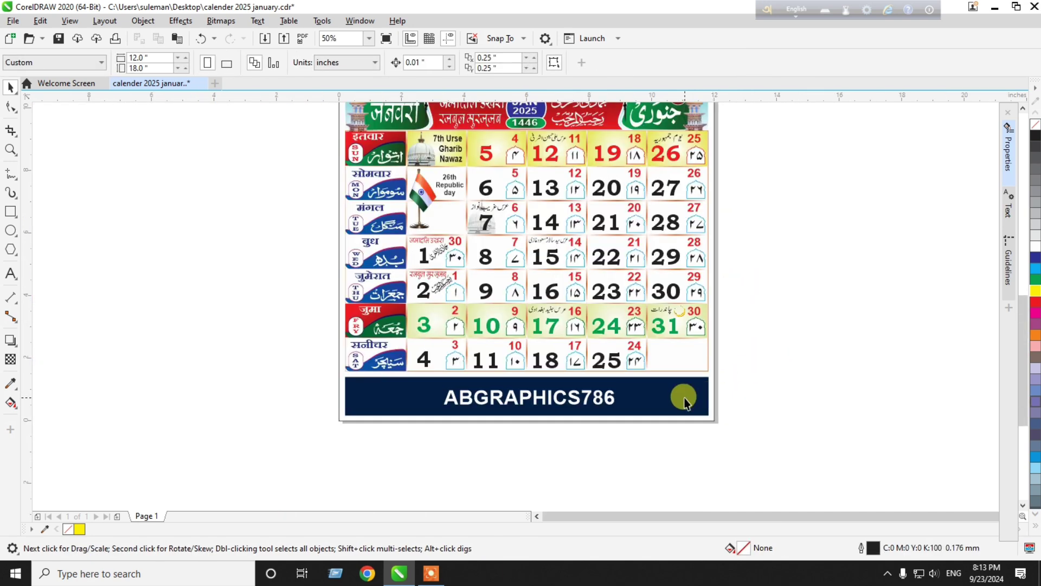
Examine the 5 to 11 numeral column, the Urdu month note beside 1, the faded shrine image behind 7 and the whole calendar page
drag(1023, 418, 1023, 393)
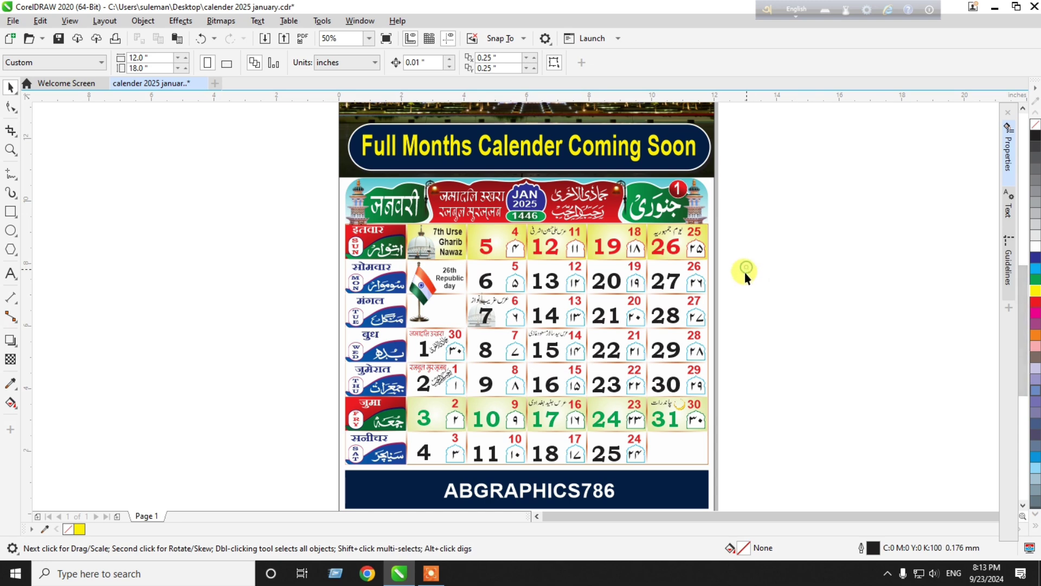
click(491, 250)
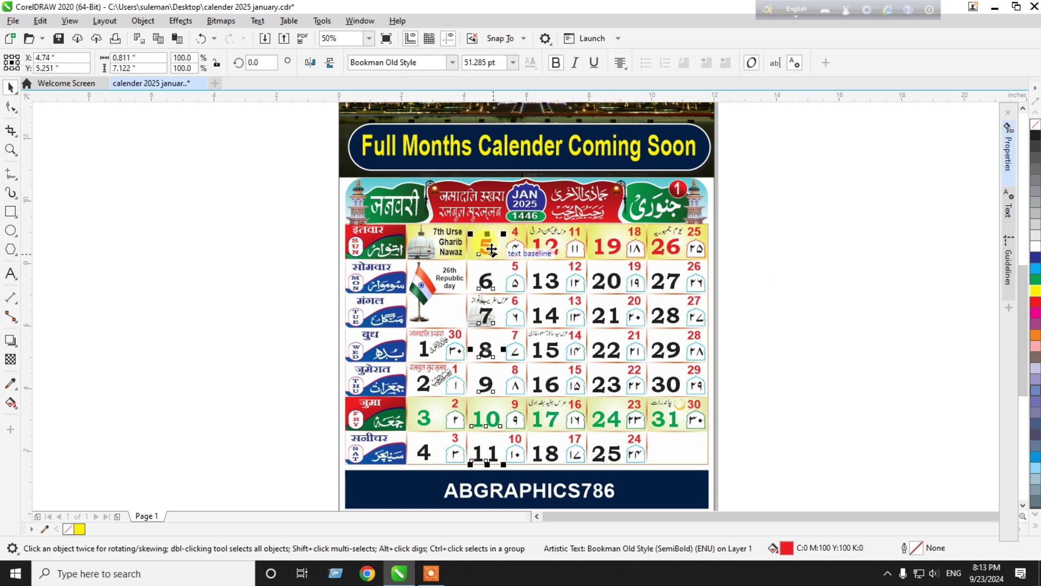
scroll(424, 418, up, 2)
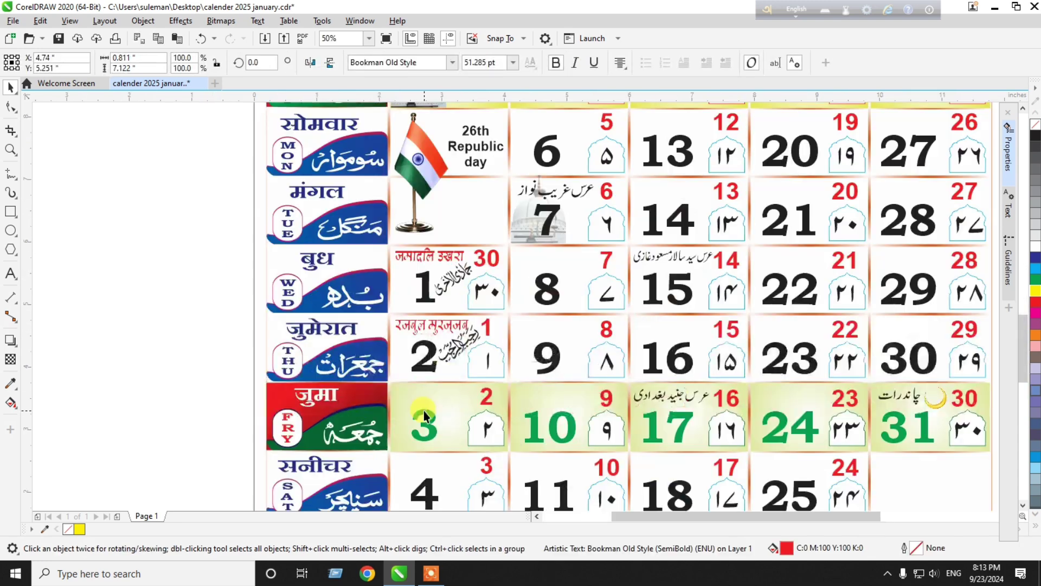
click(453, 256)
click(448, 282)
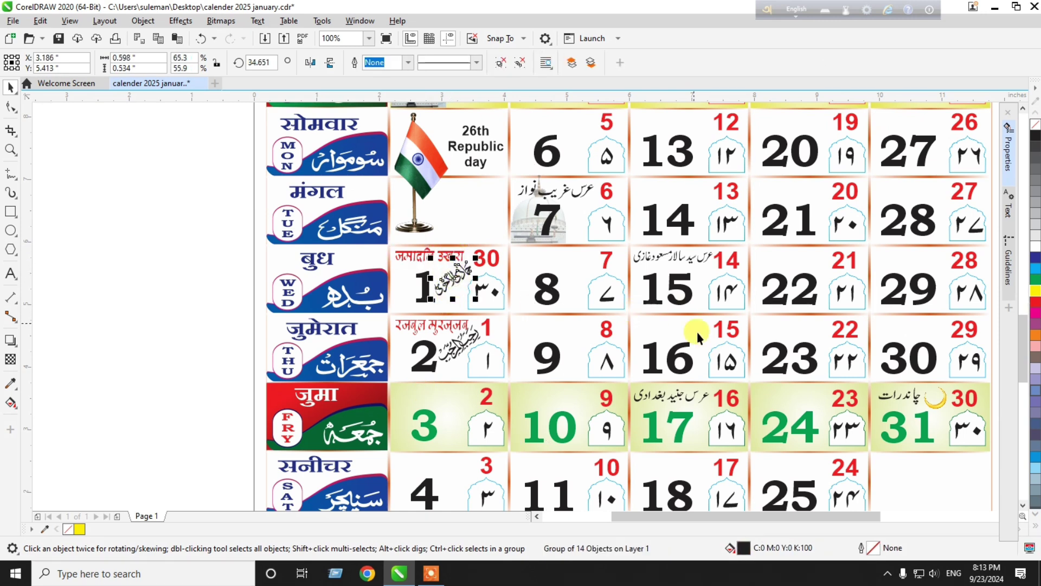
click(526, 228)
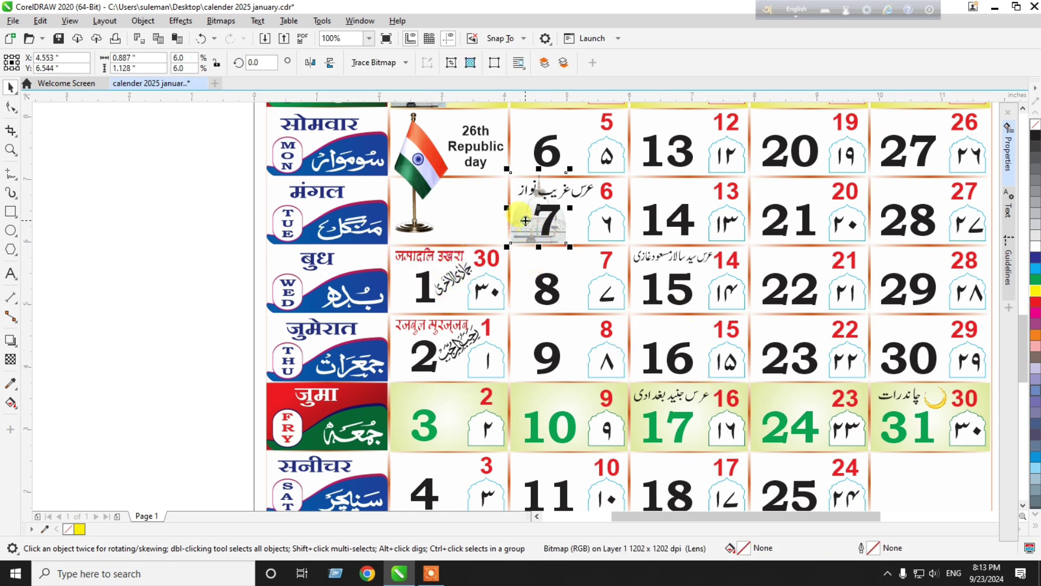
scroll(580, 282, down, 1)
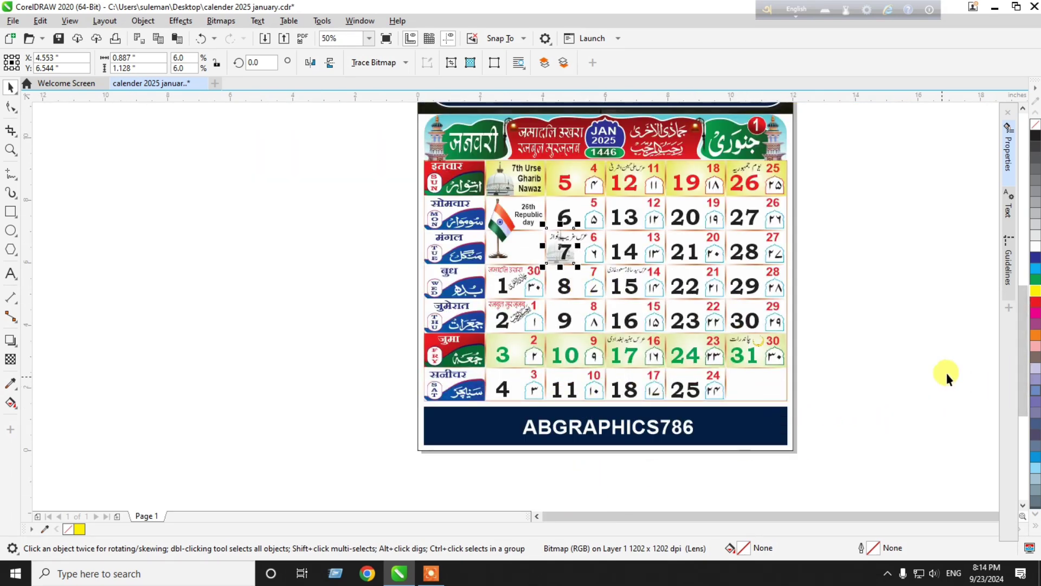
scroll(1023, 377, up, 1)
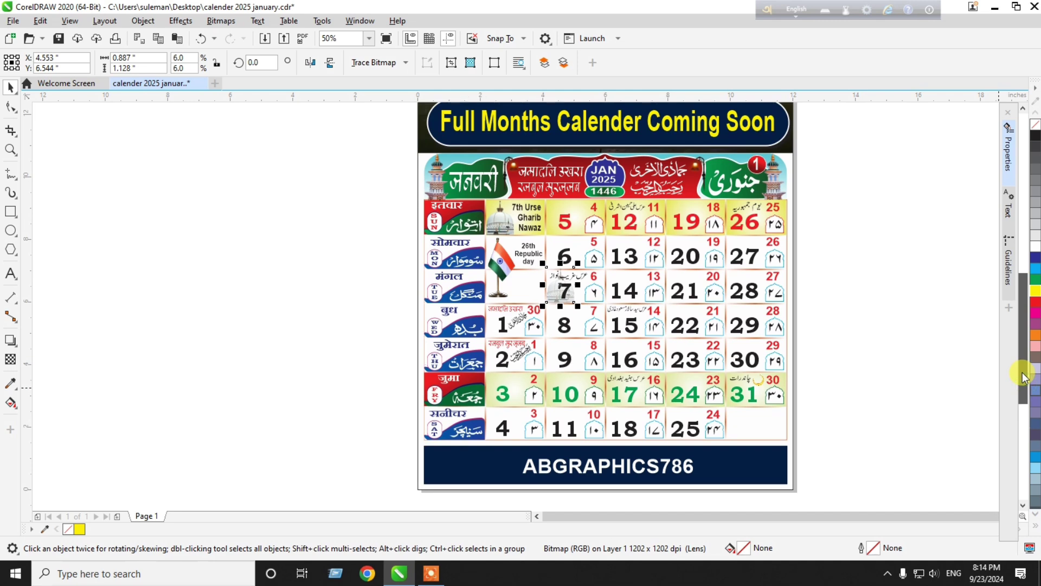
scroll(1022, 377, up, 1)
click(900, 356)
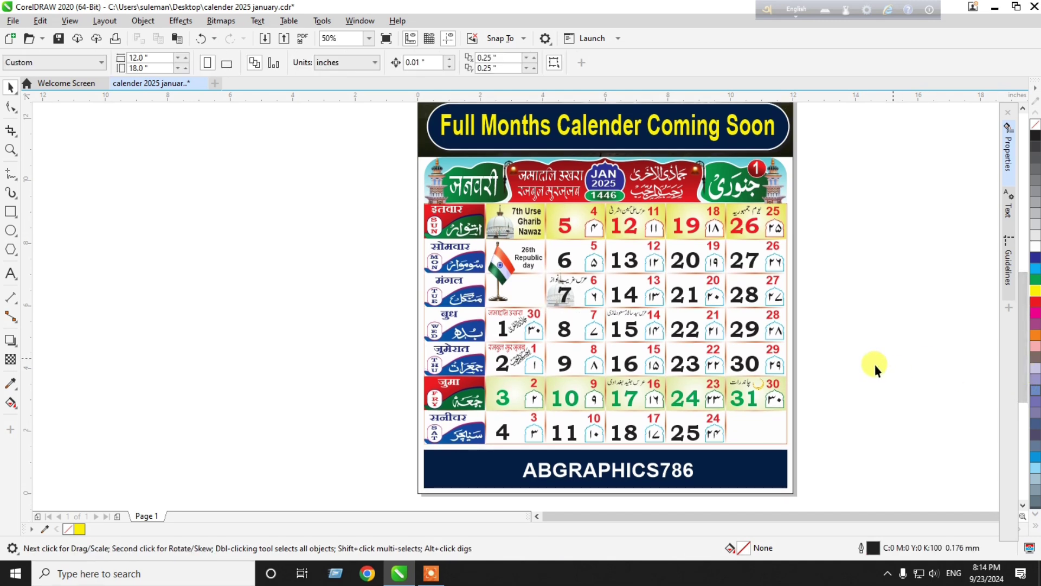
scroll(537, 389, down, 1)
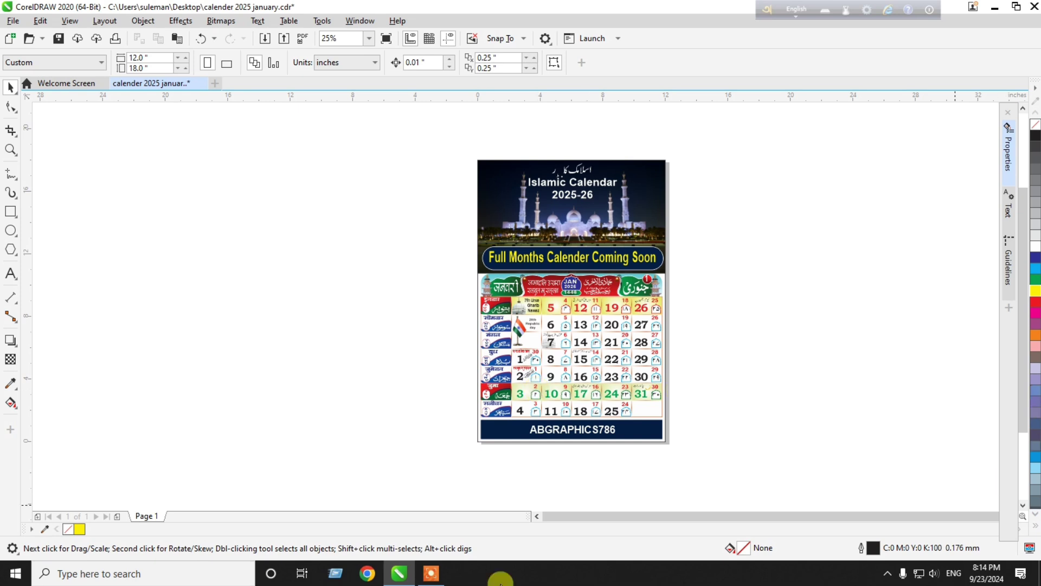